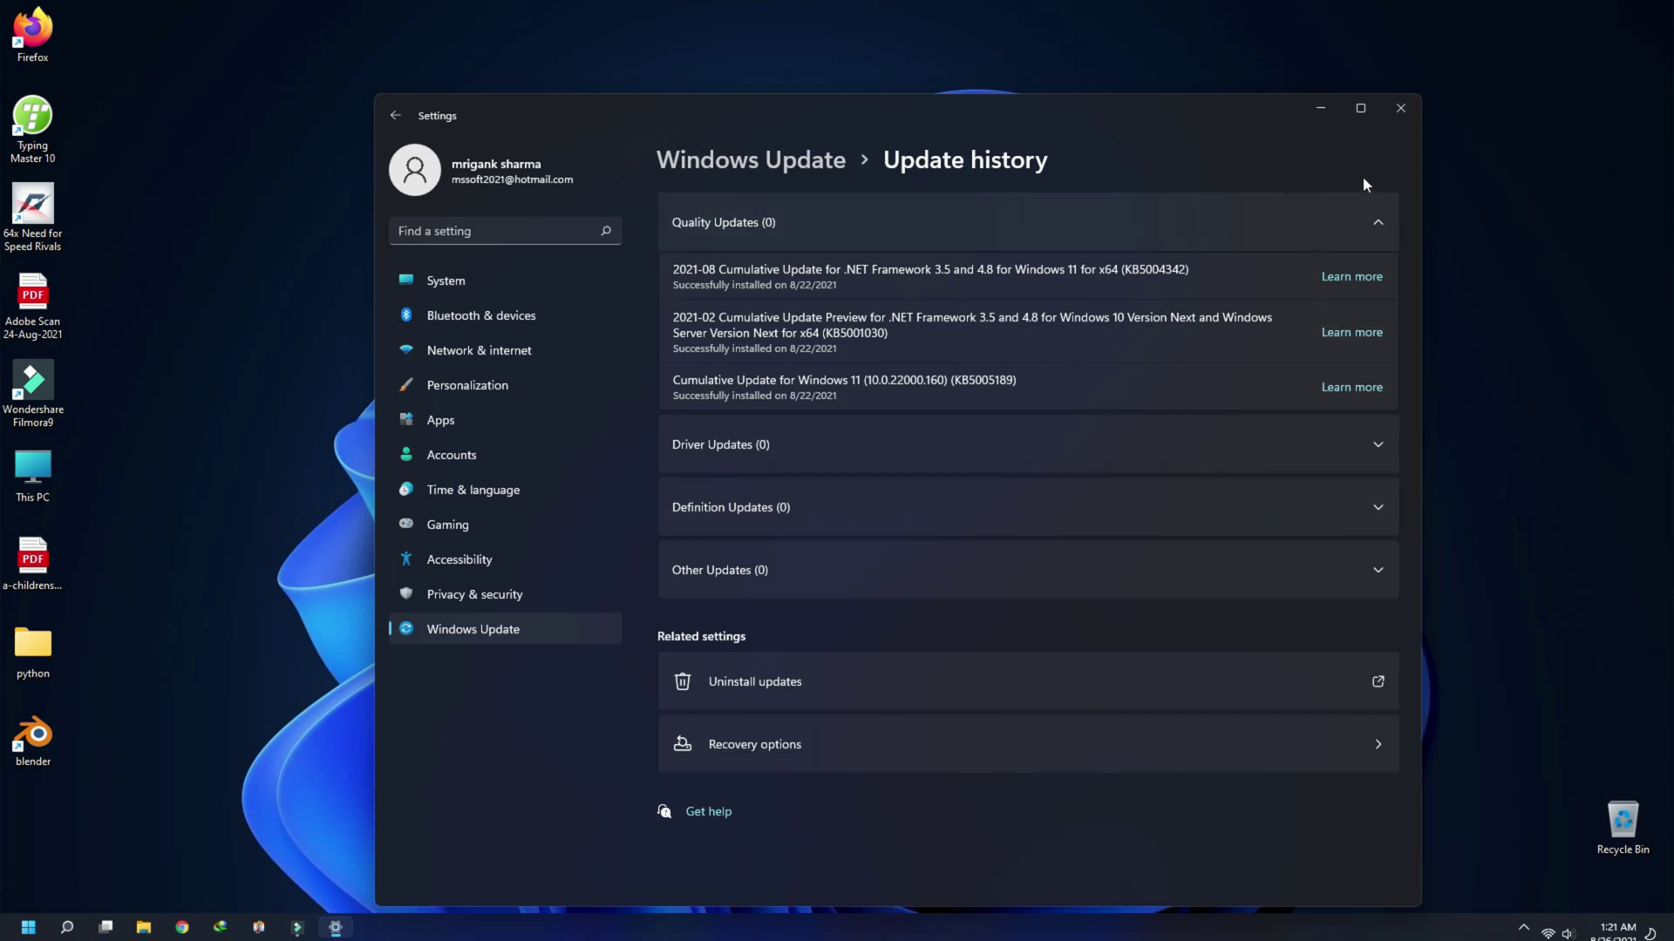
Leave Settings, switch to Chrome and search Google for "windows 11 build".
click(1317, 111)
click(181, 926)
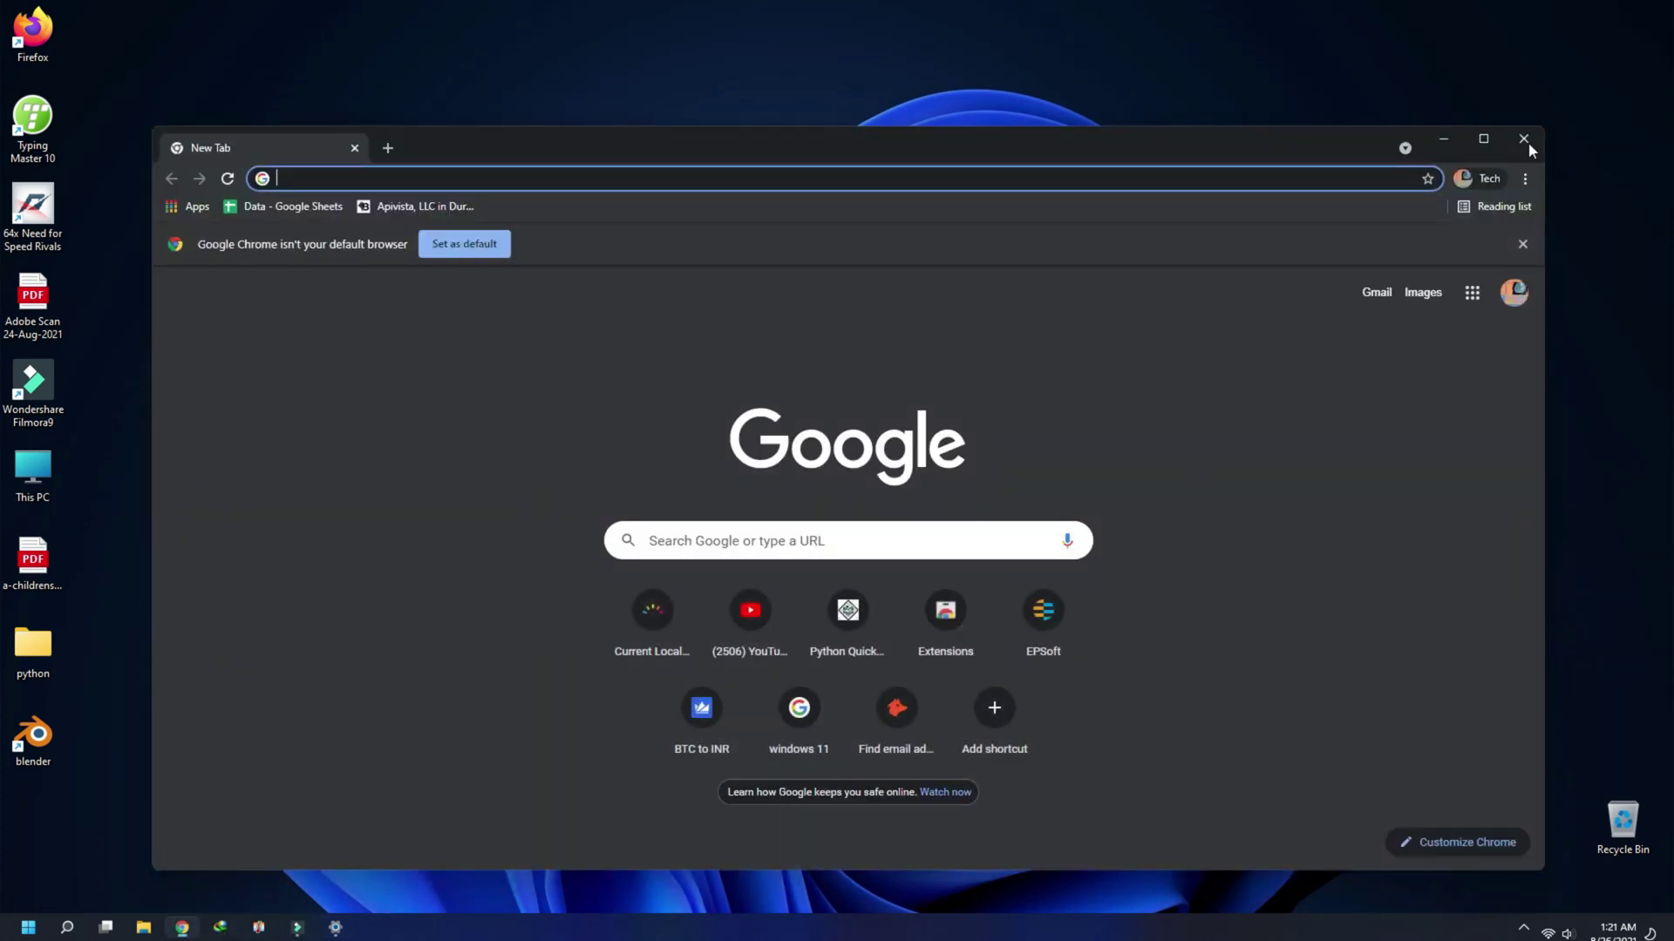
click(1443, 142)
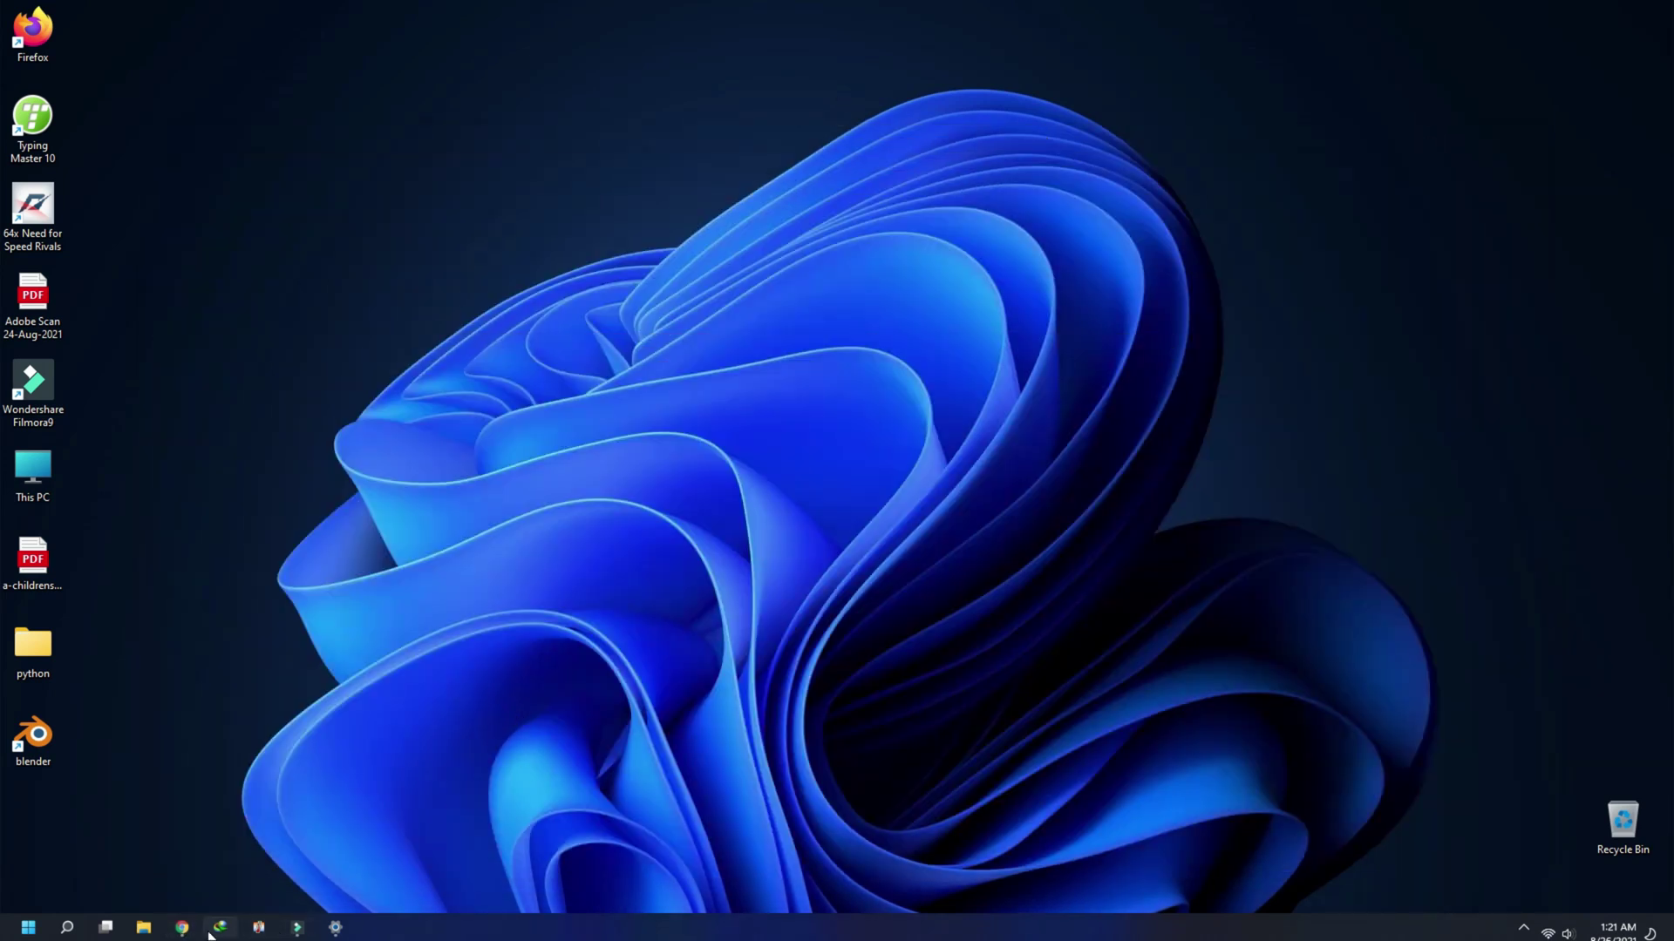
click(182, 927)
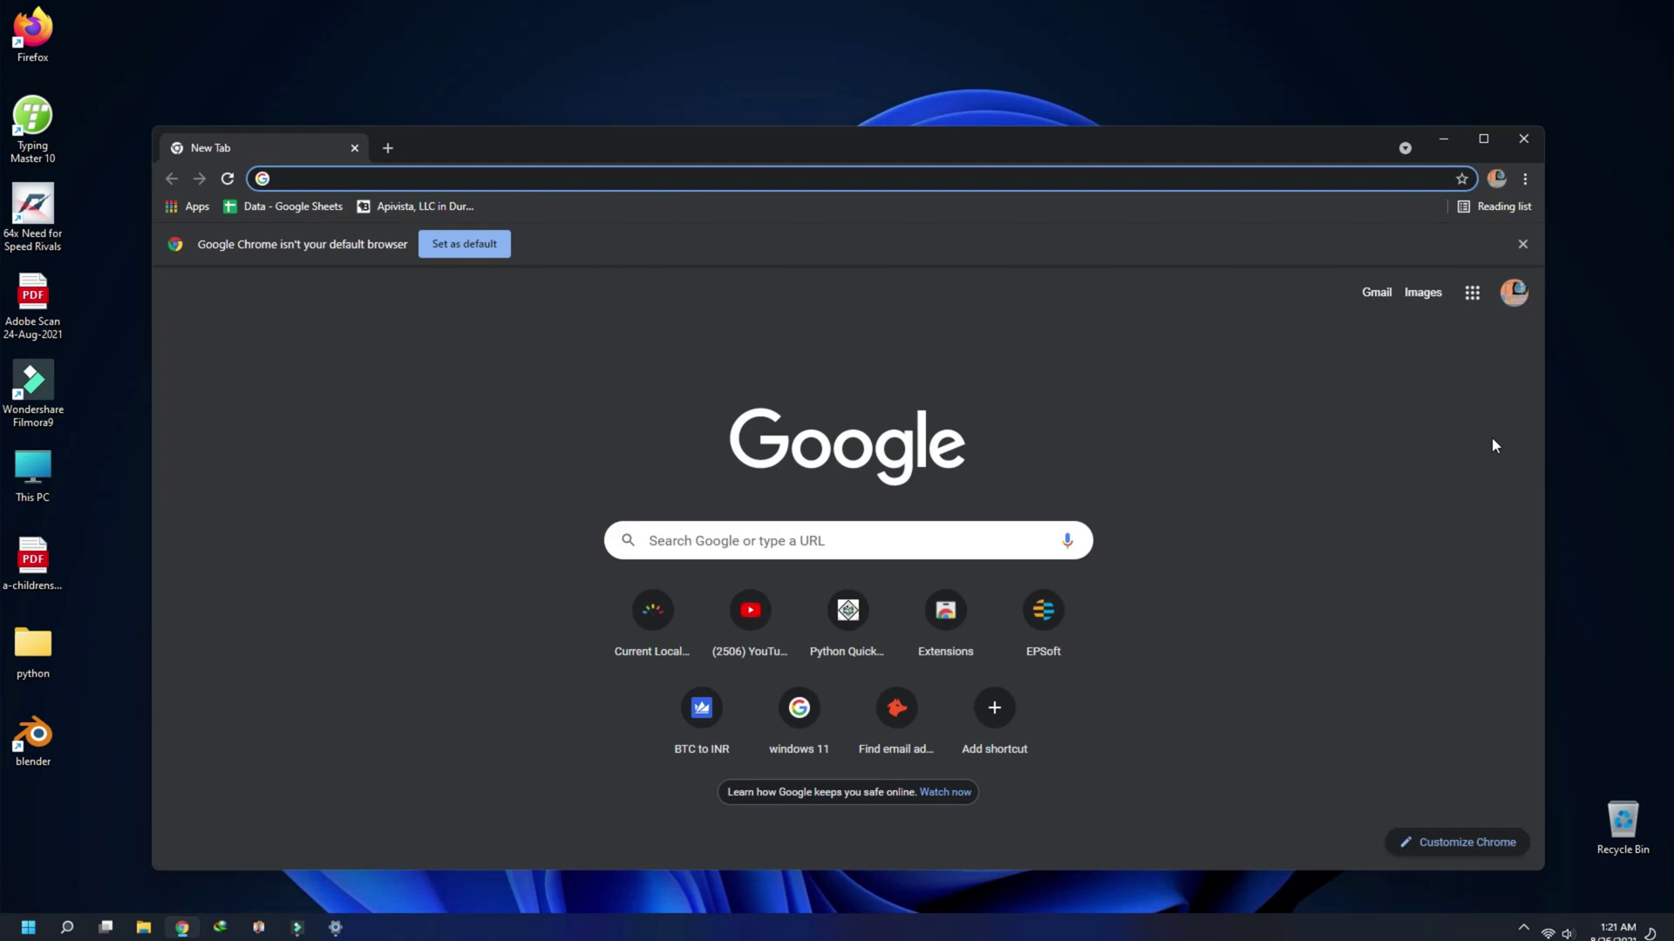
click(1356, 174)
click(930, 210)
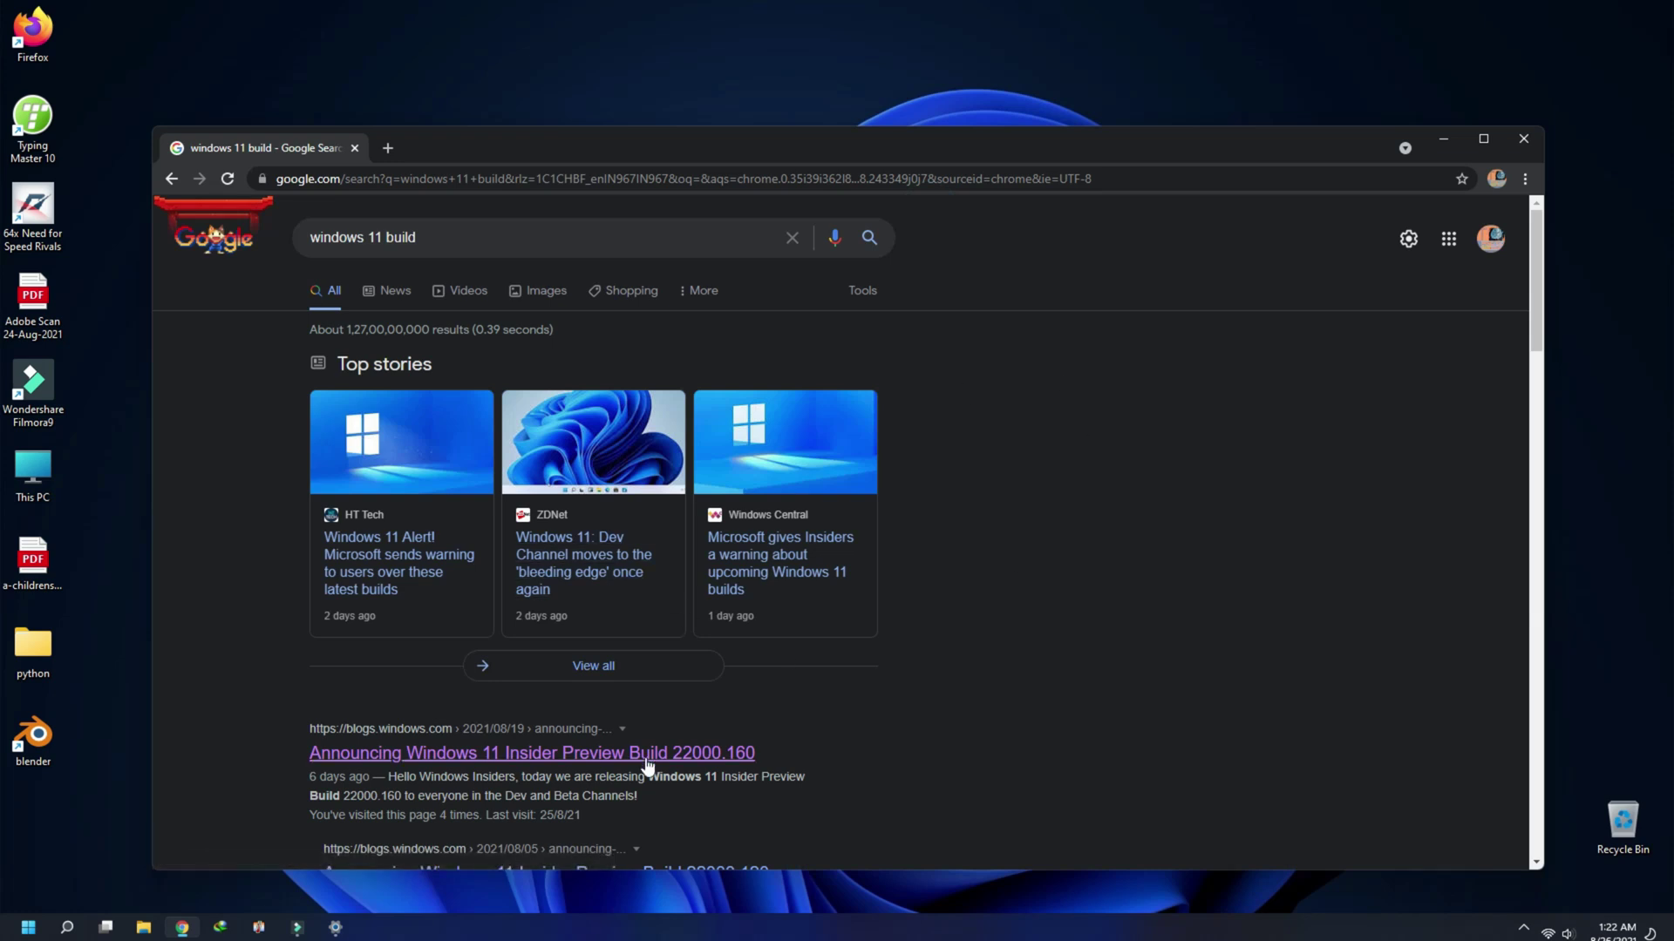
Open the Windows 11 Insider Preview Build 22000.160 announcement and follow its link to the Windows Insider Preview Downloads page.
scroll(697, 667, down, 1)
click(708, 671)
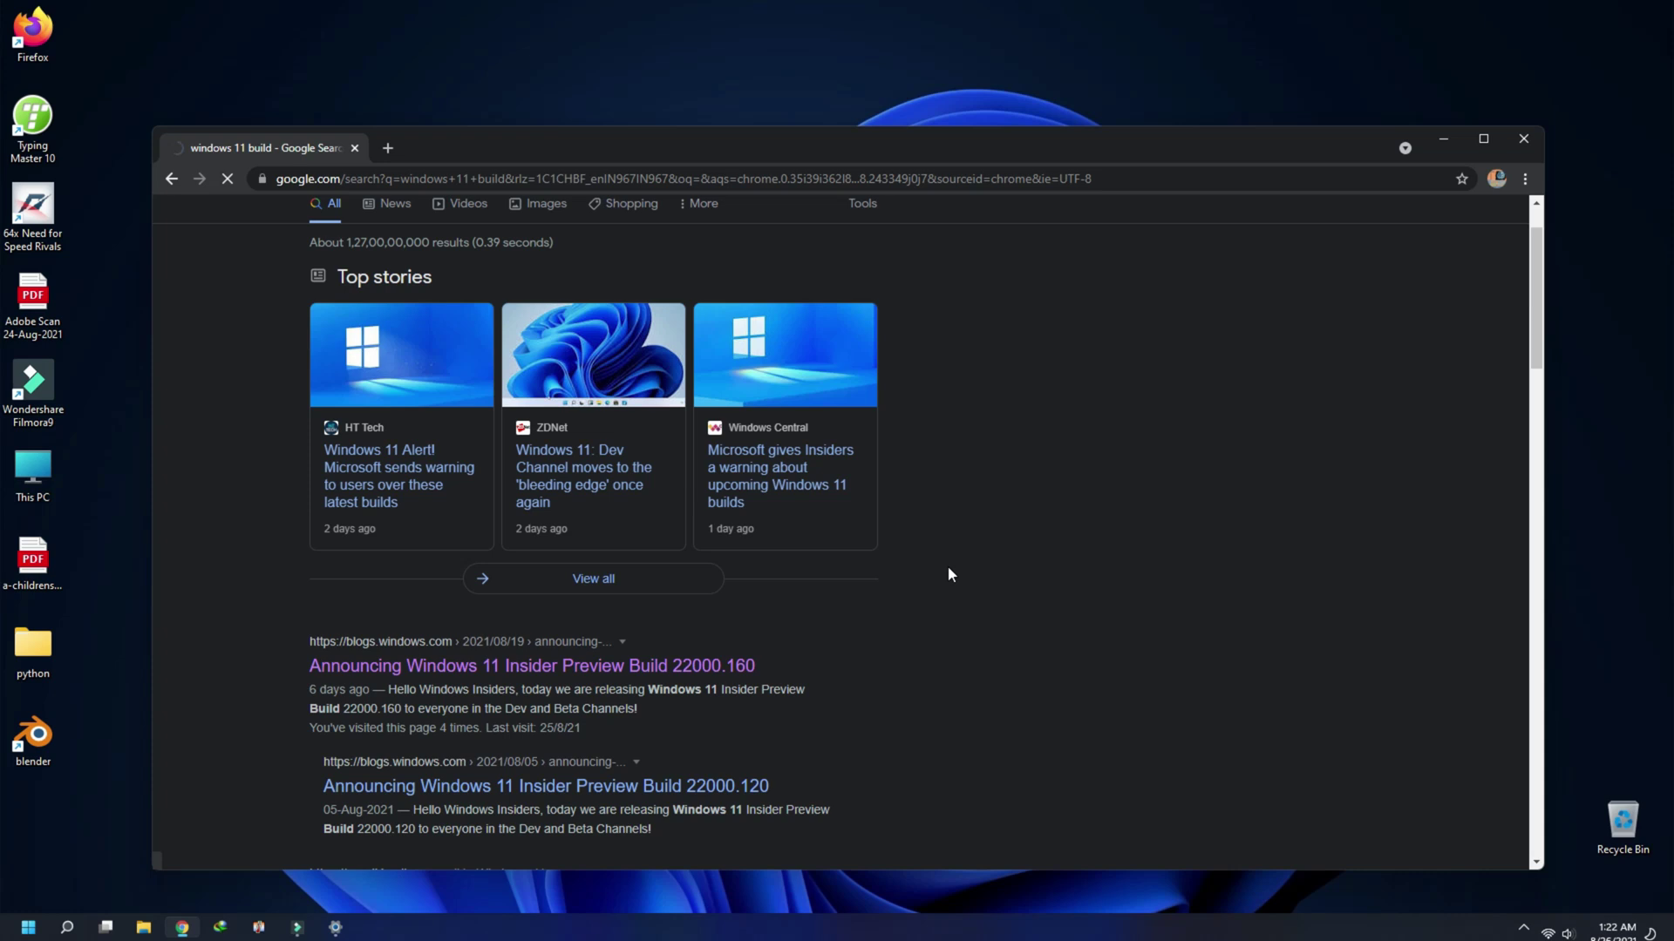
scroll(998, 593, down, 2)
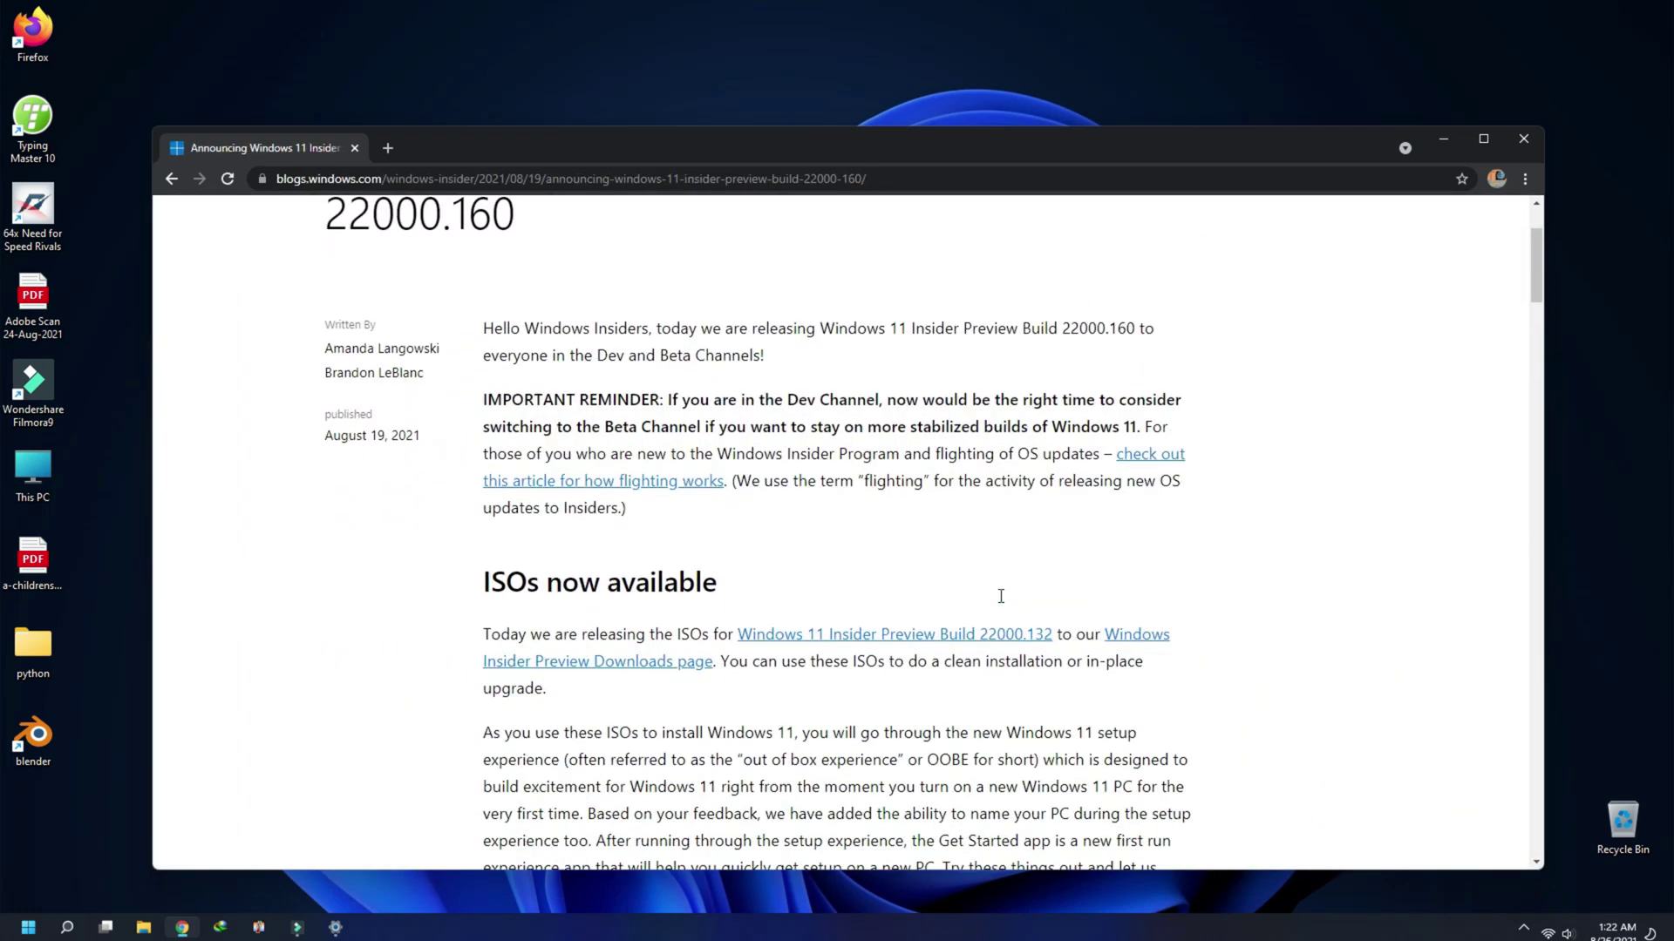
click(679, 666)
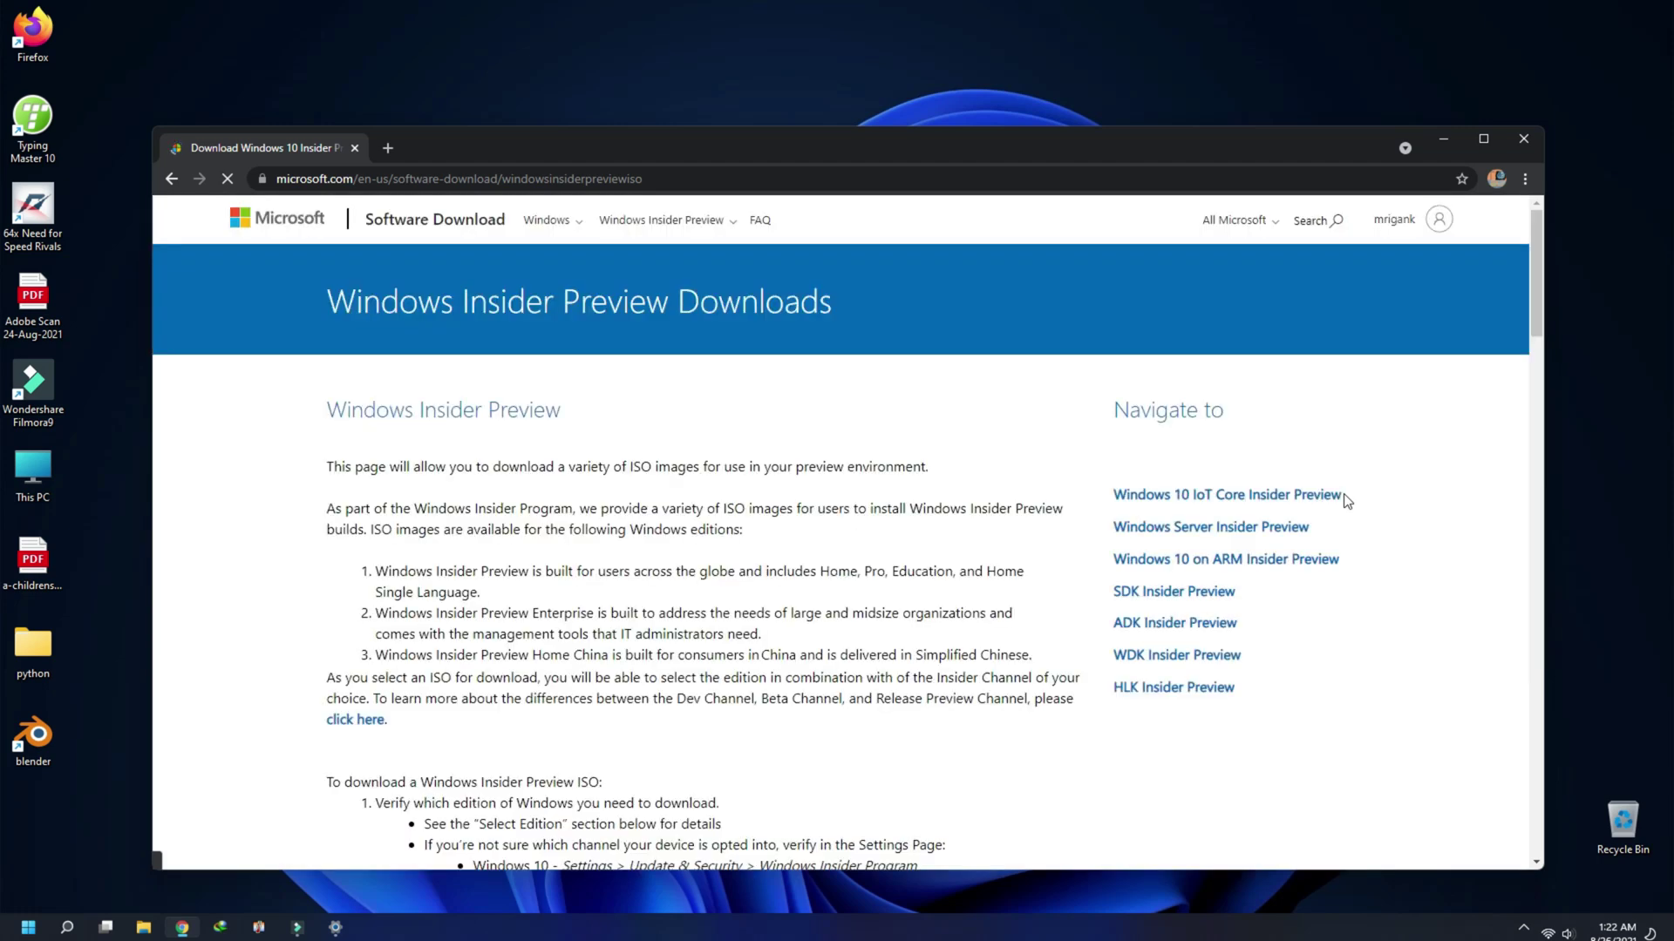
Review the Insider Preview download page, including the in-place upgrade and clean install instructions, down to the edition selection.
scroll(1386, 669, down, 2)
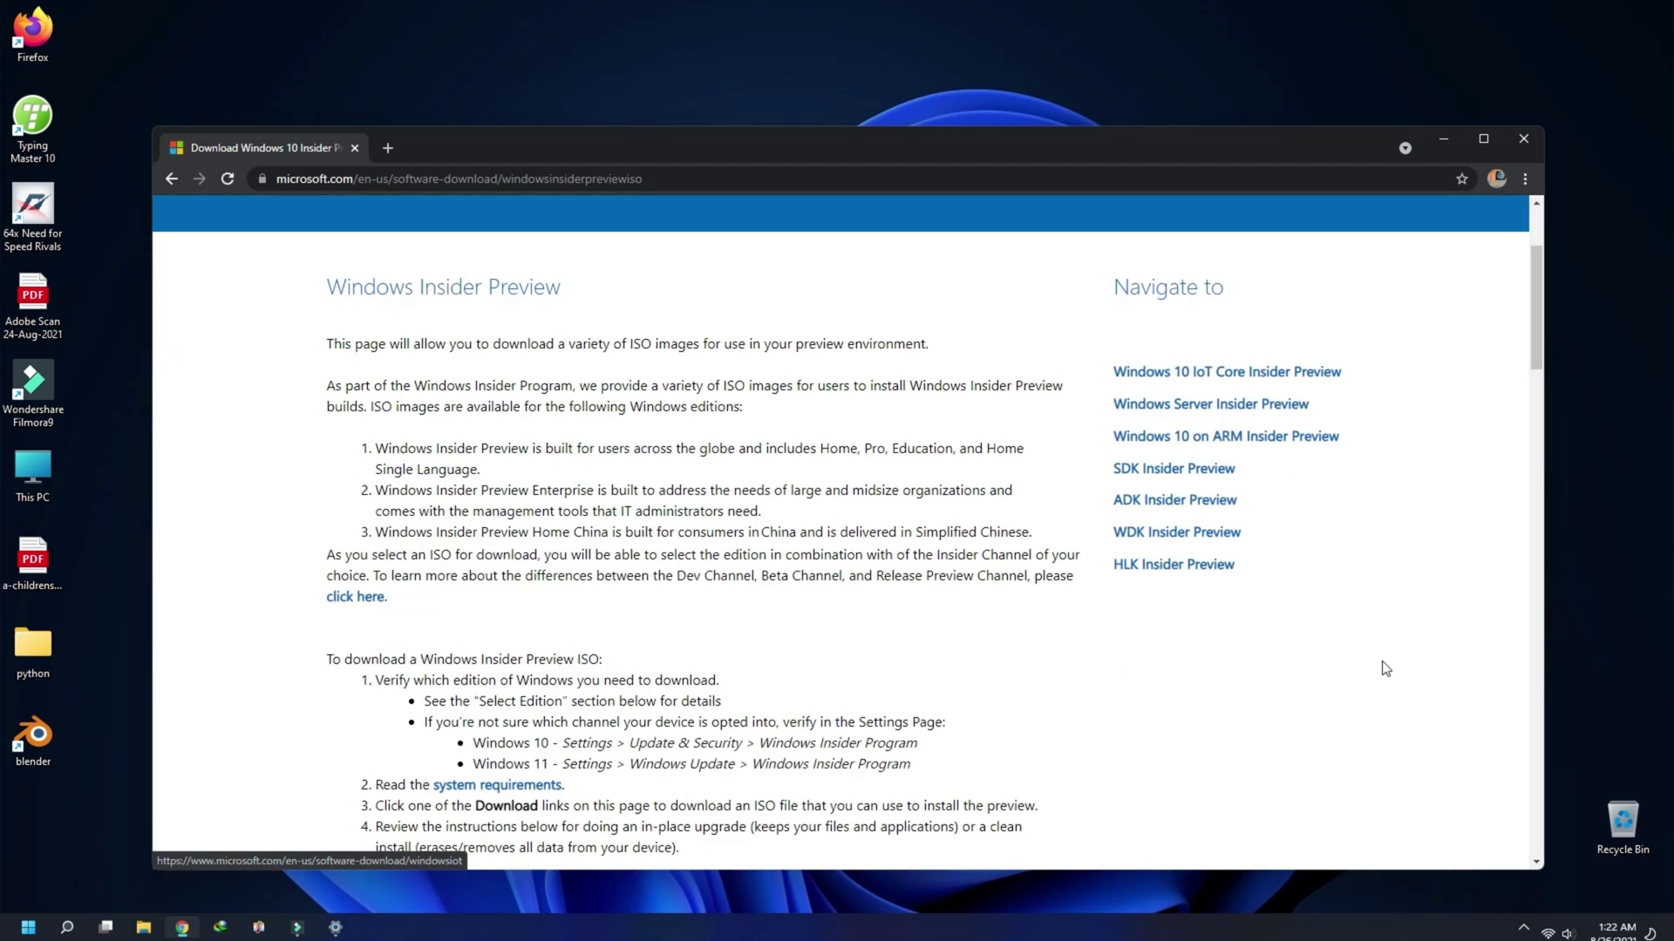
scroll(1386, 669, down, 4)
scroll(1121, 677, up, 5)
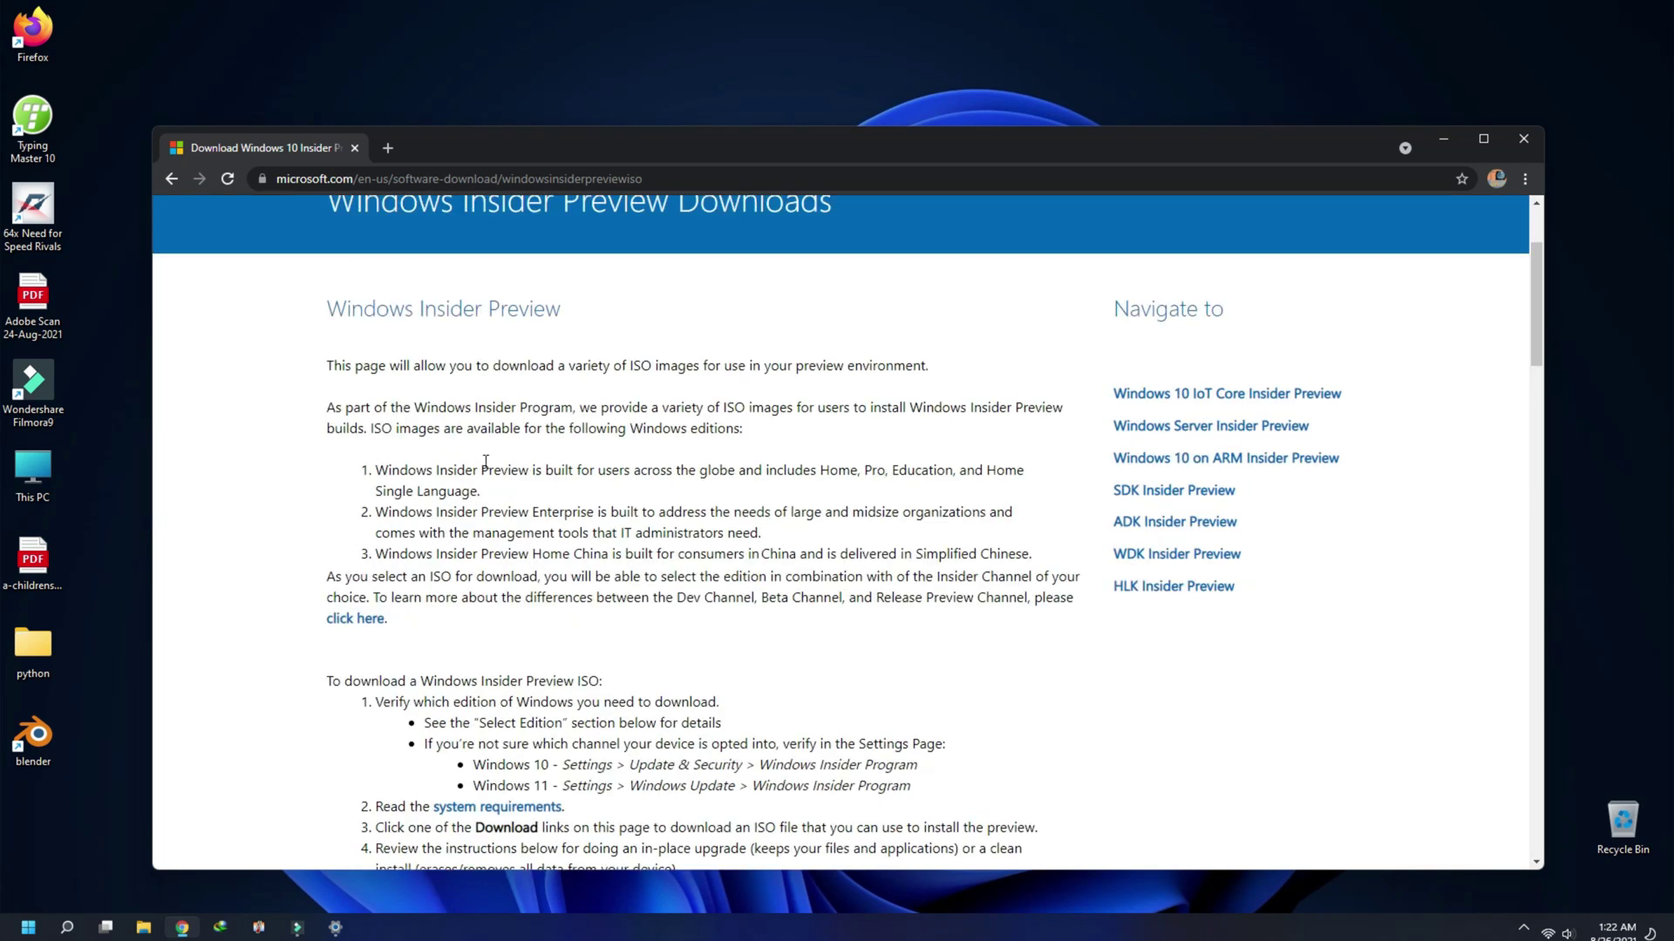
scroll(486, 462, up, 2)
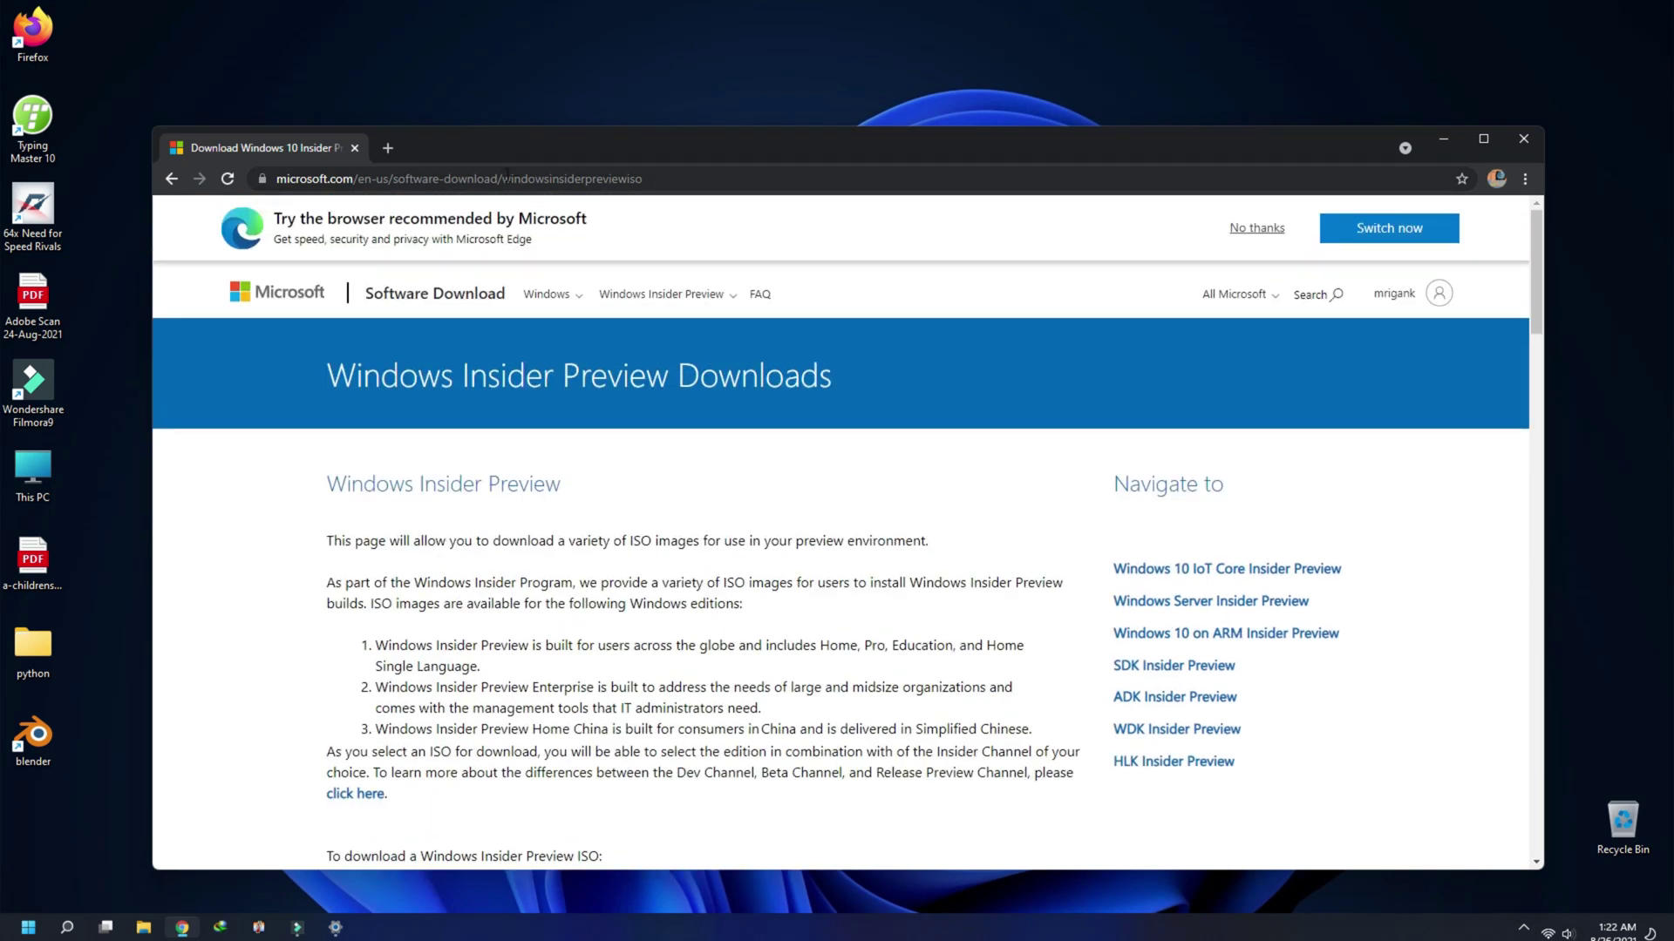
scroll(1194, 403, down, 1)
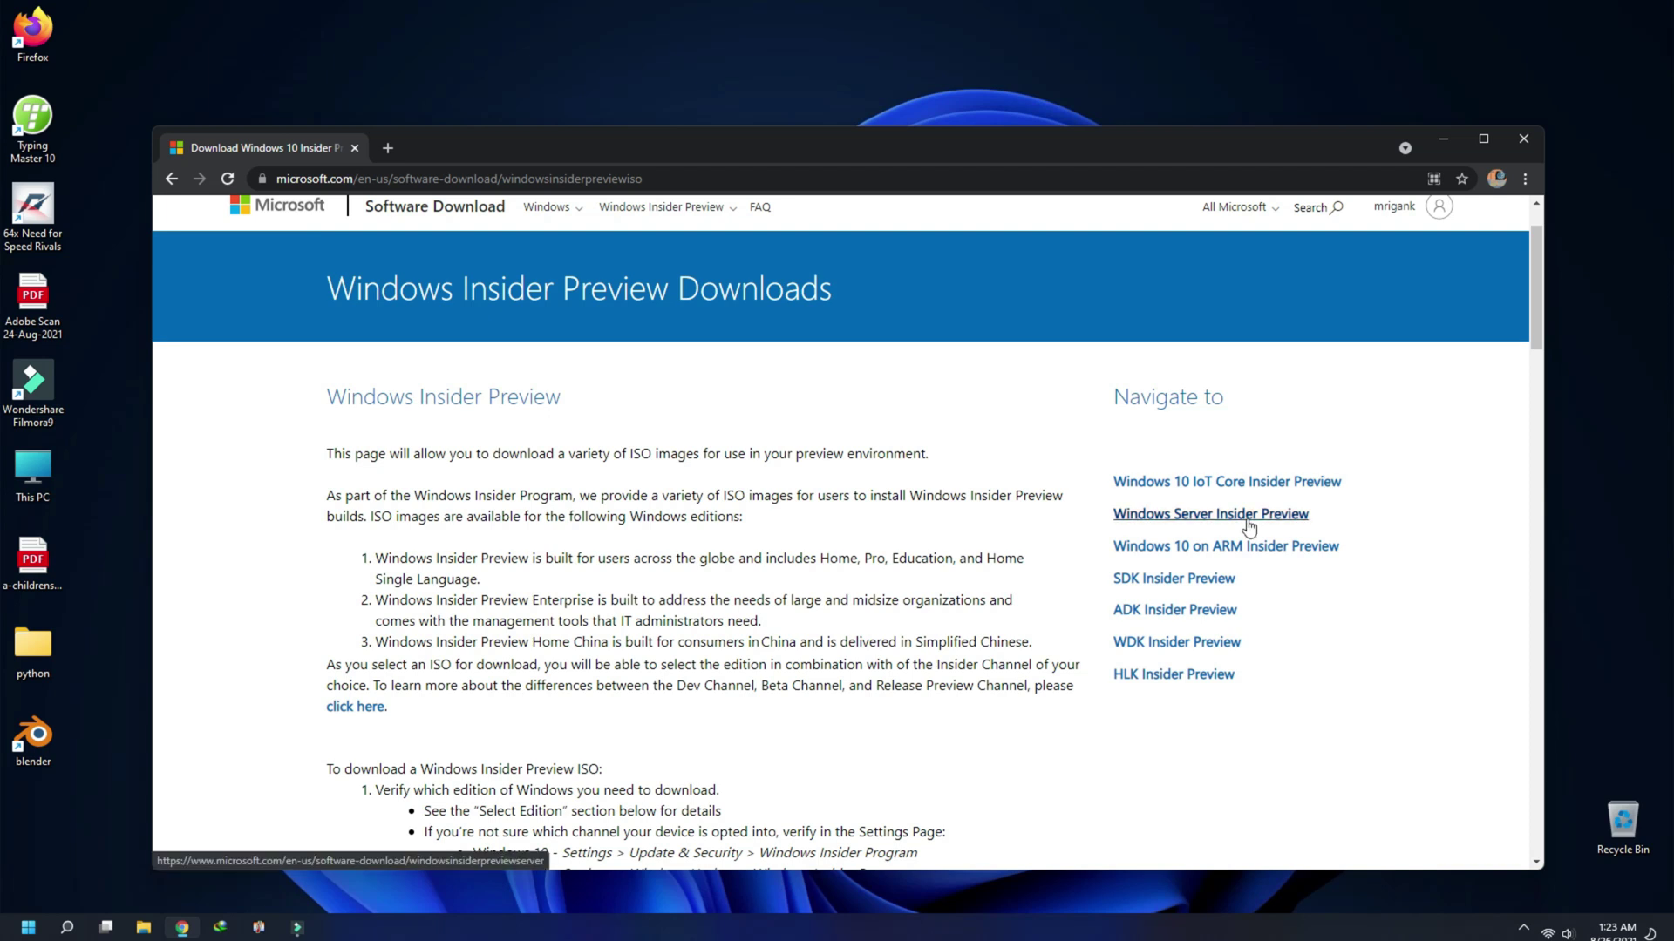
scroll(1173, 621, down, 4)
scroll(1164, 623, down, 4)
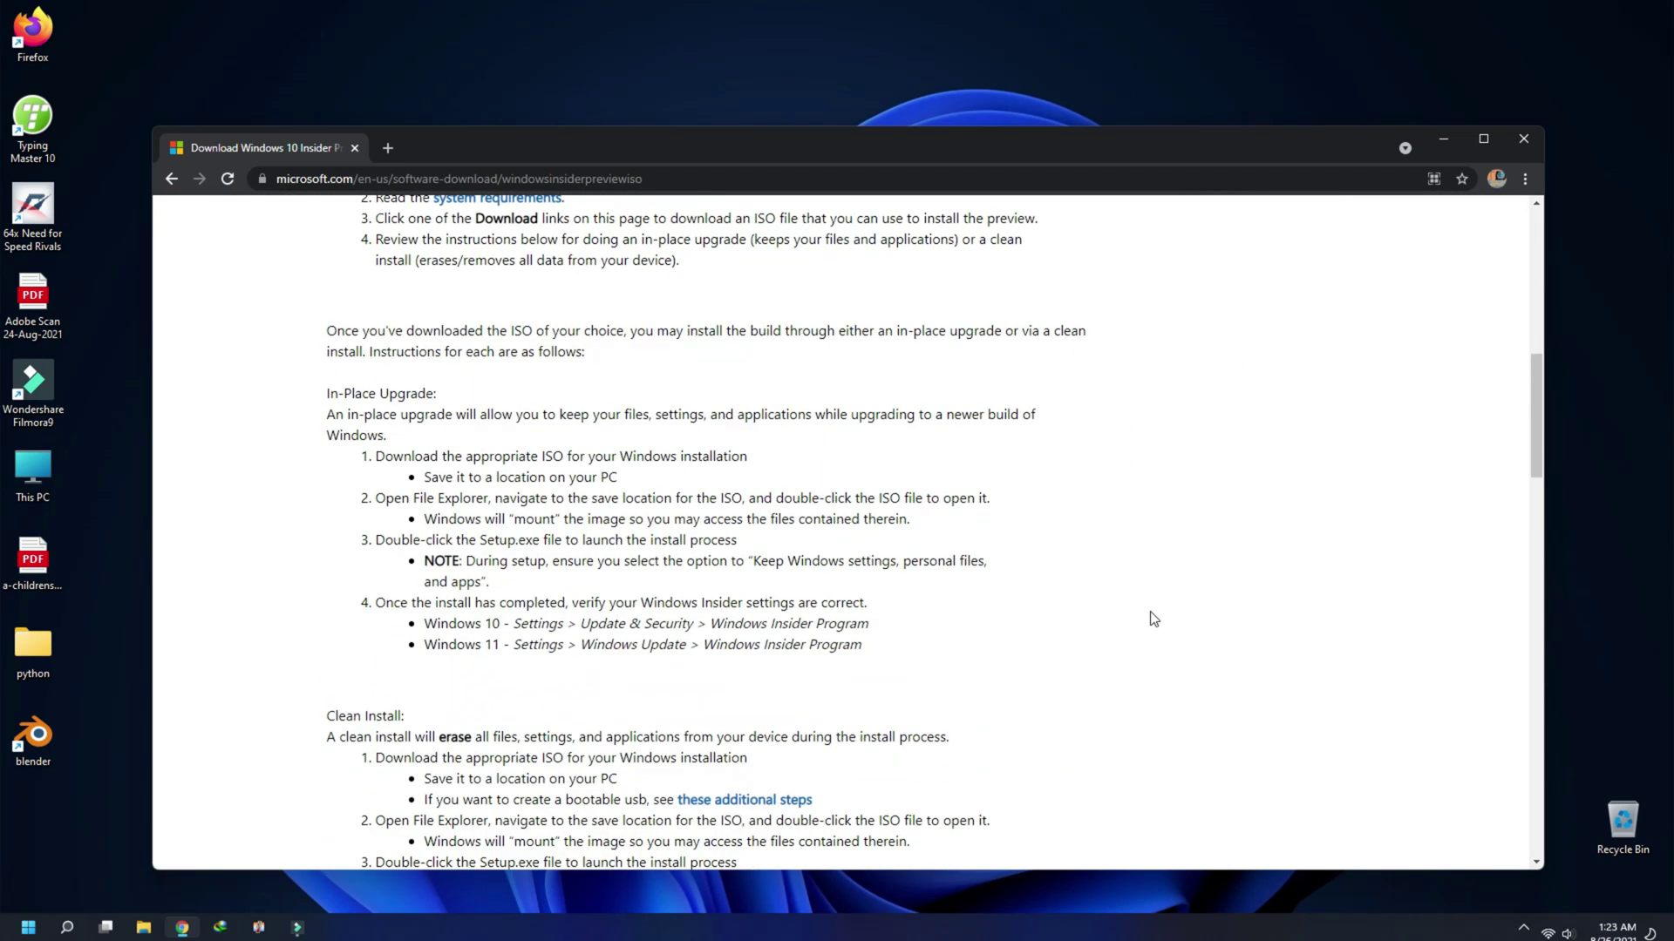
scroll(1333, 650, down, 2)
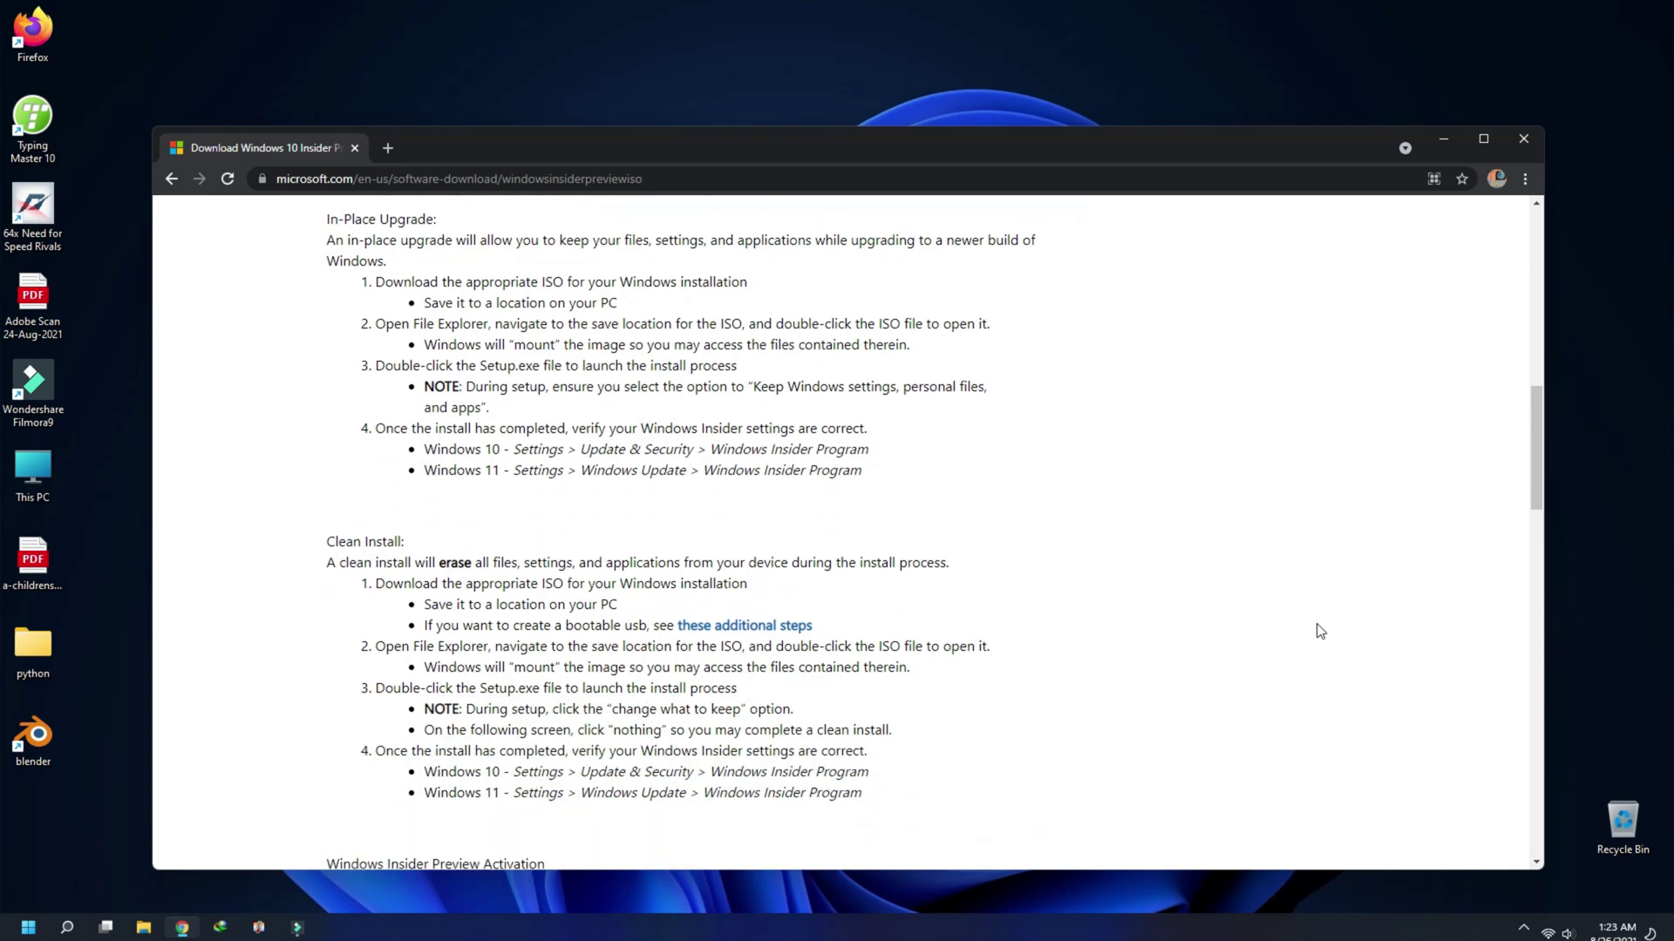
scroll(1307, 624, down, 4)
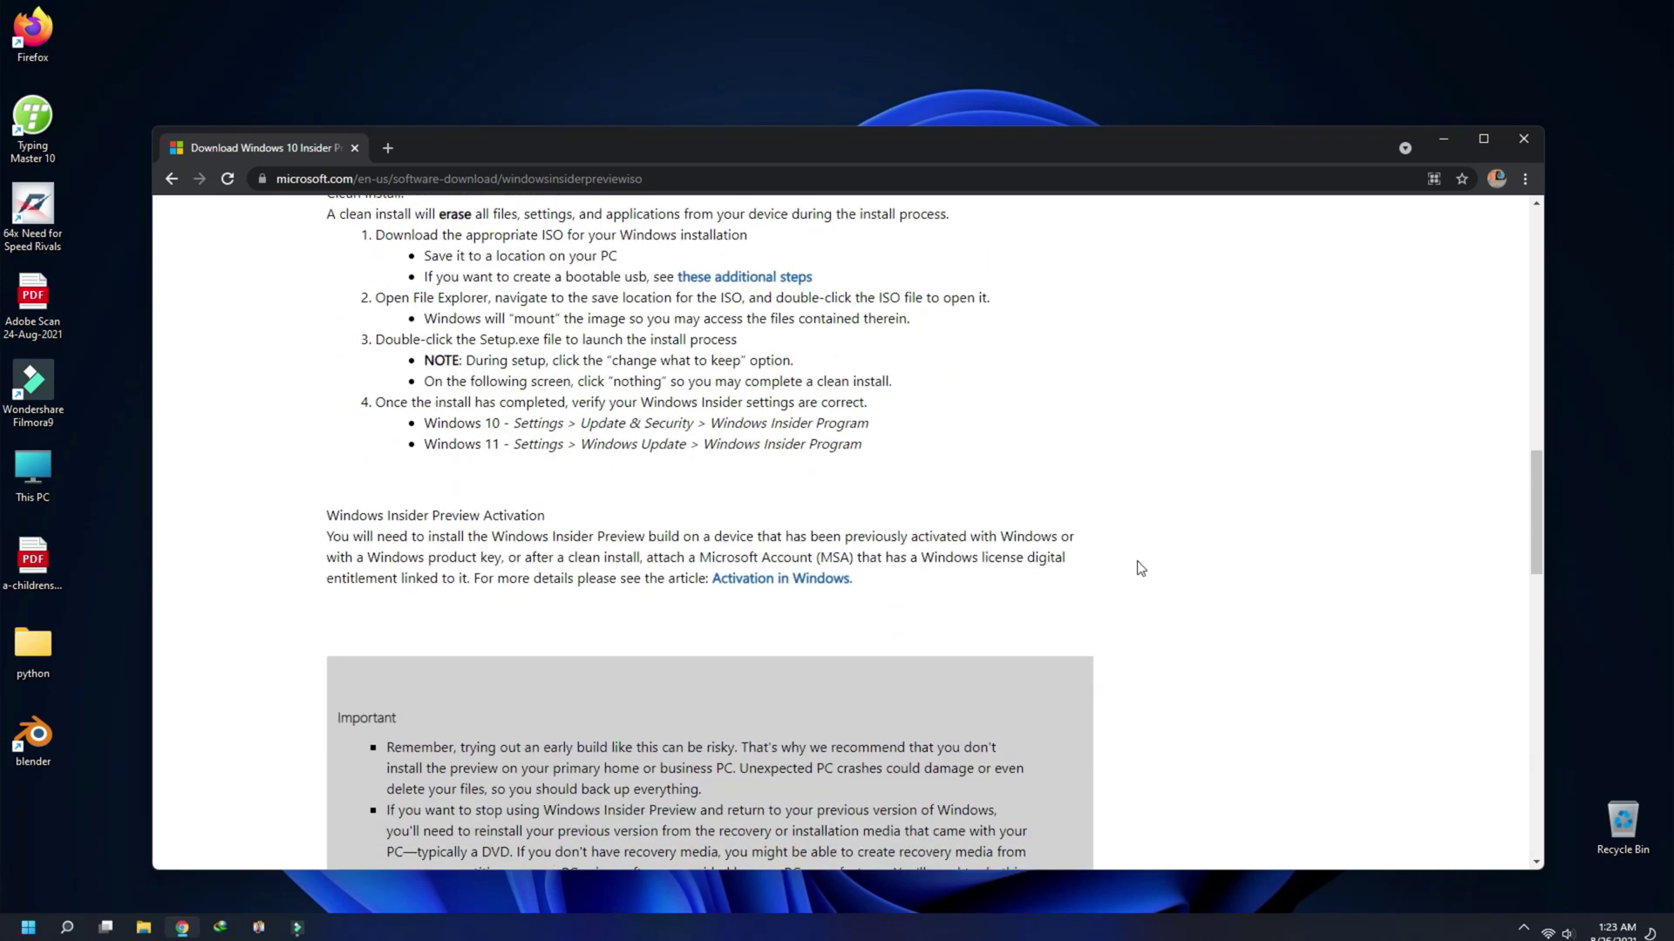
scroll(1134, 610, down, 5)
scroll(436, 601, down, 5)
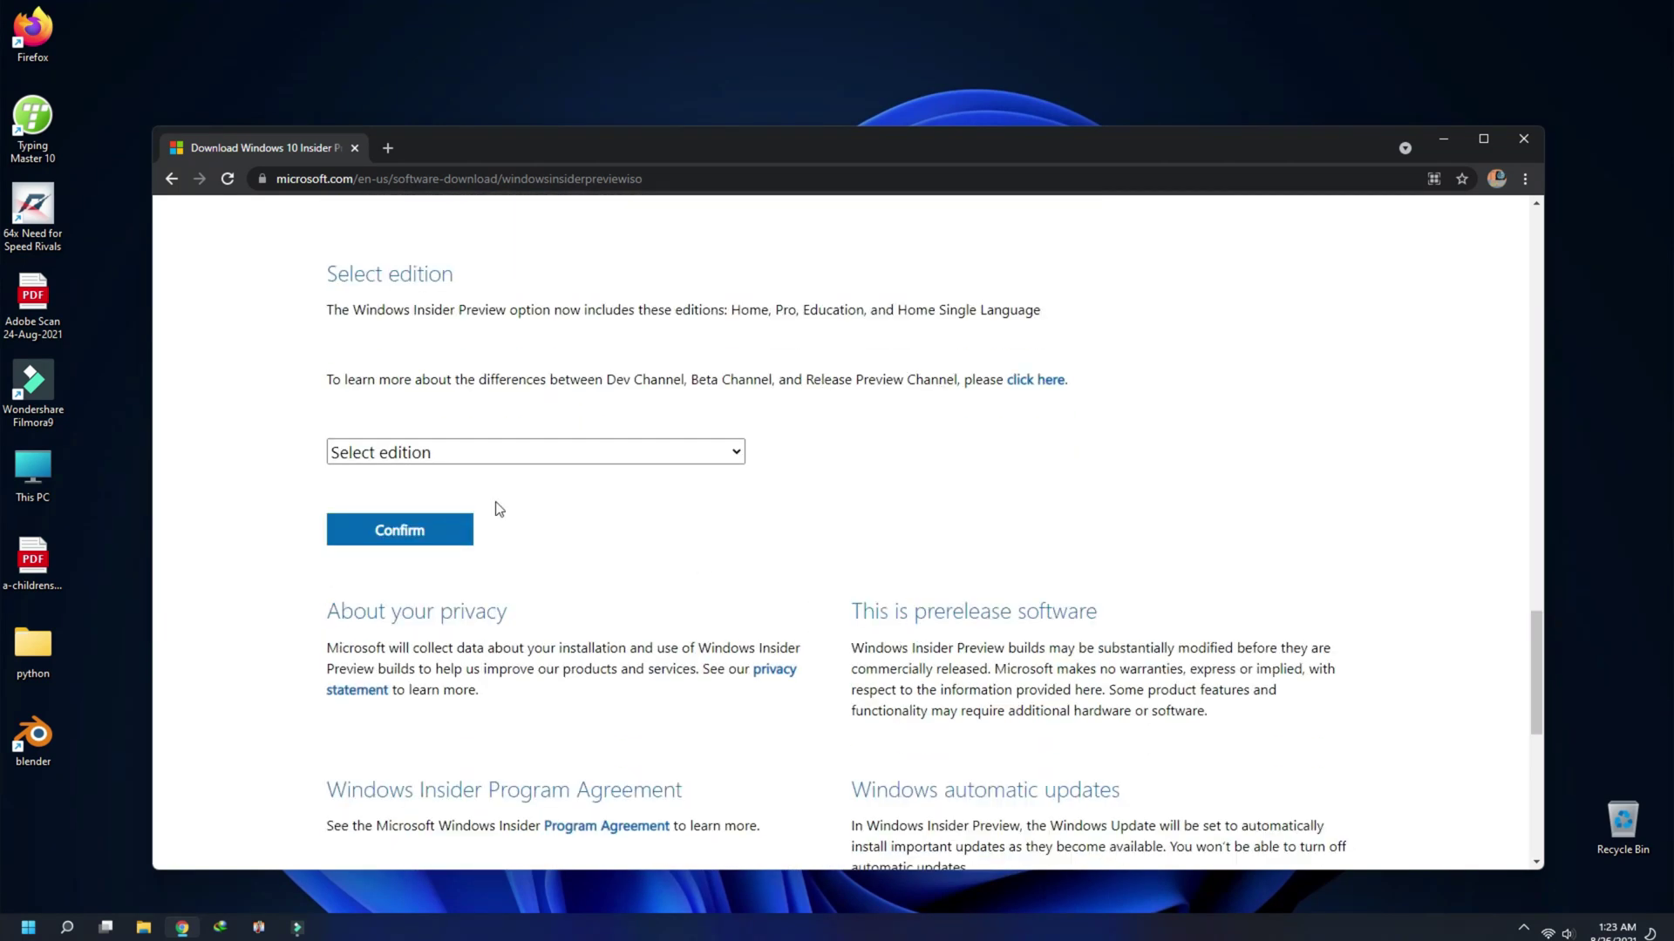
Select the edition Windows 11 Insider Preview (Dev Channel) - Build 22000.132 and confirm it.
click(544, 460)
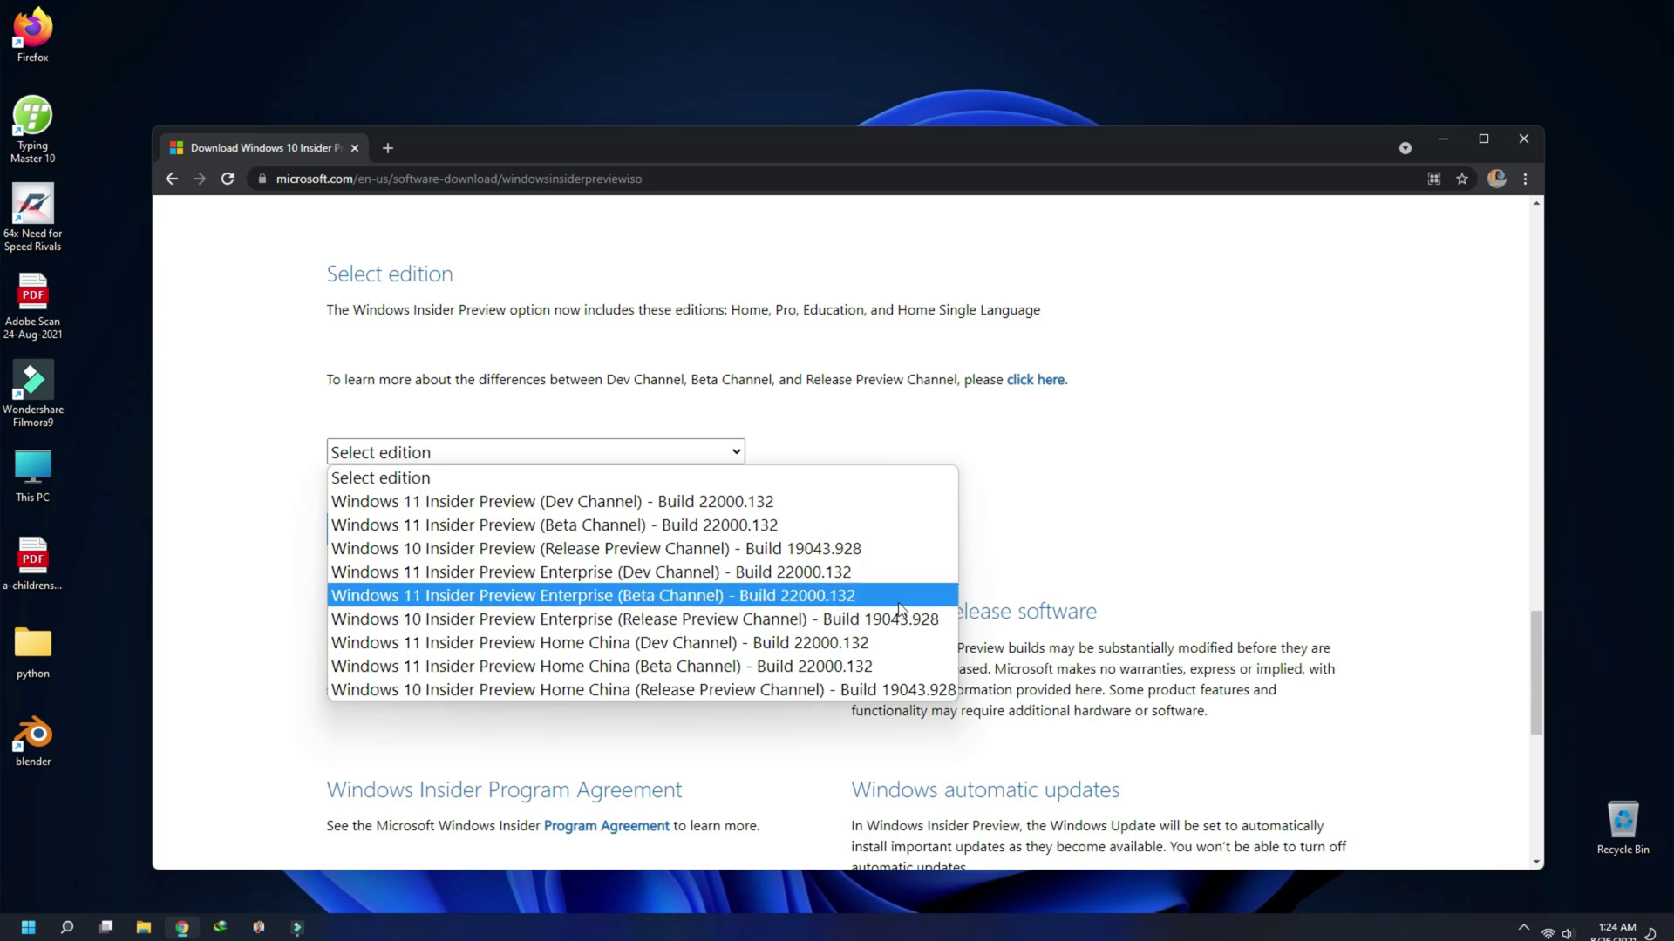
key(Up)
key(Up)
key(Up)
key(Up)
click(789, 502)
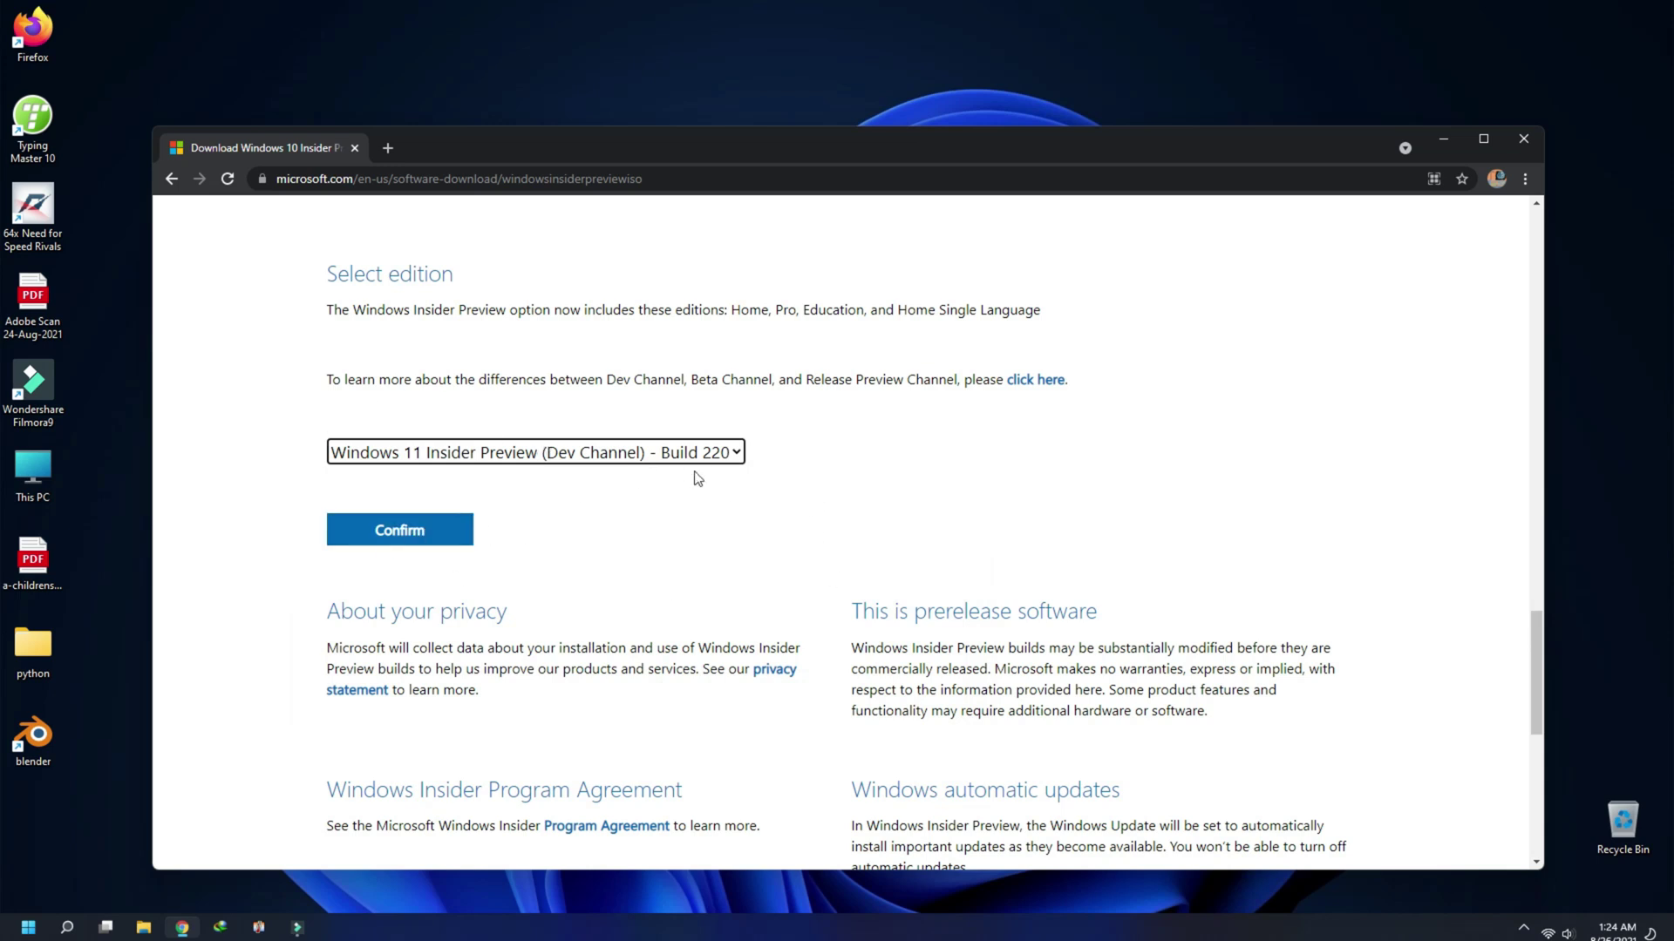
click(383, 536)
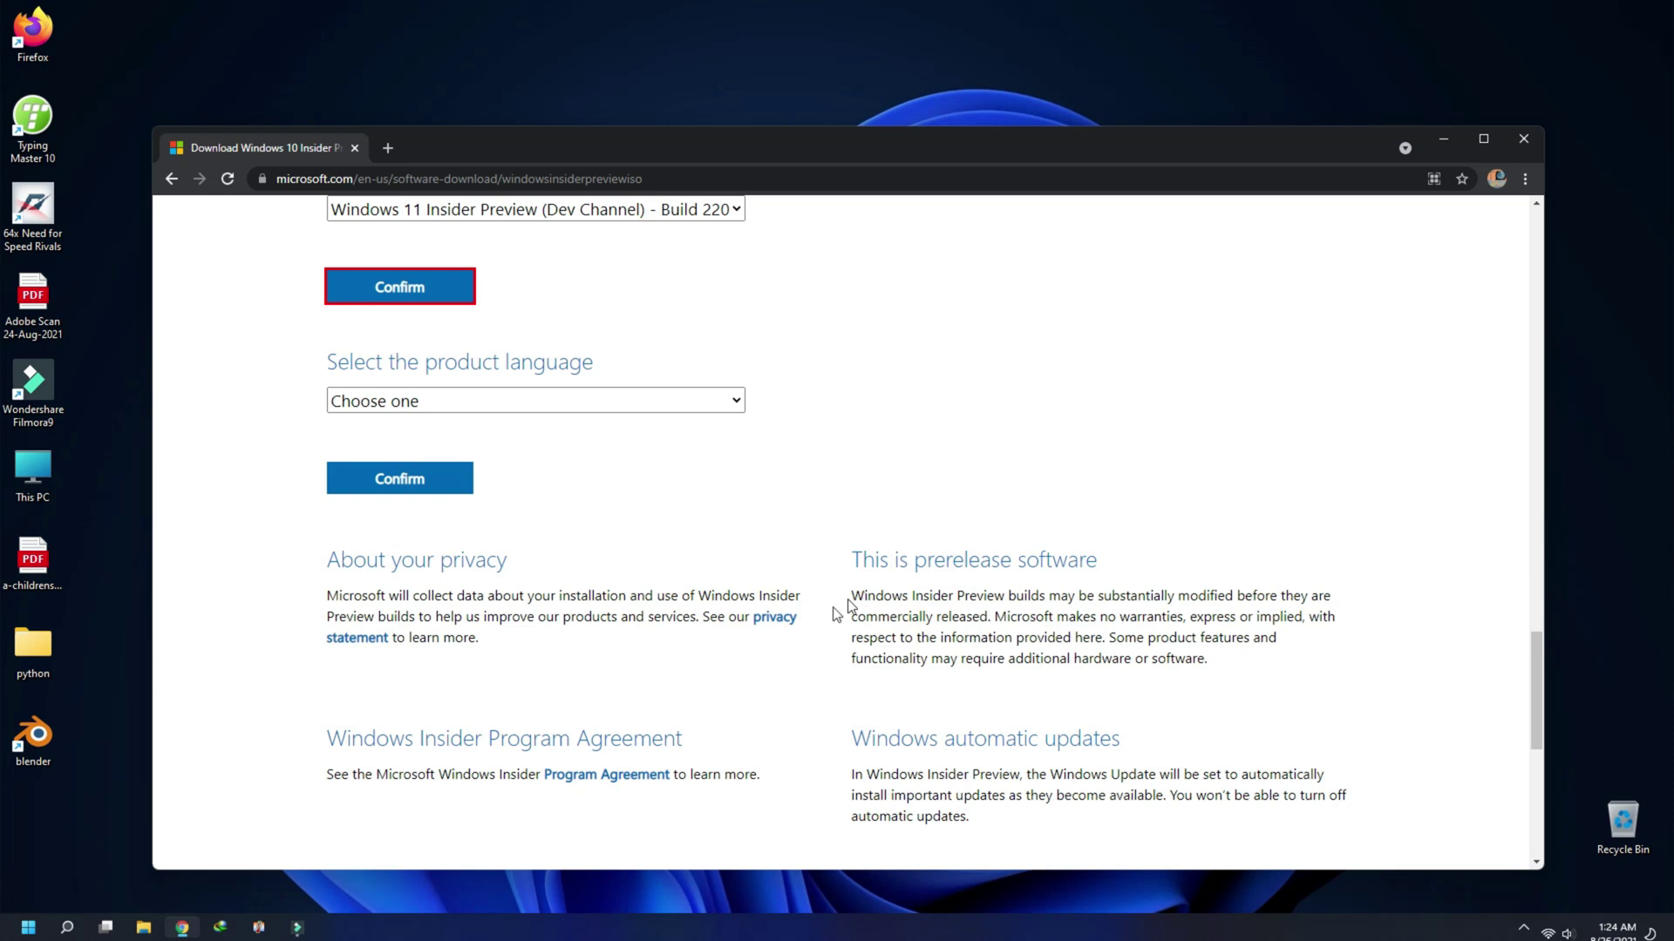
Set the product language to English (United Kingdom) and confirm it.
click(578, 406)
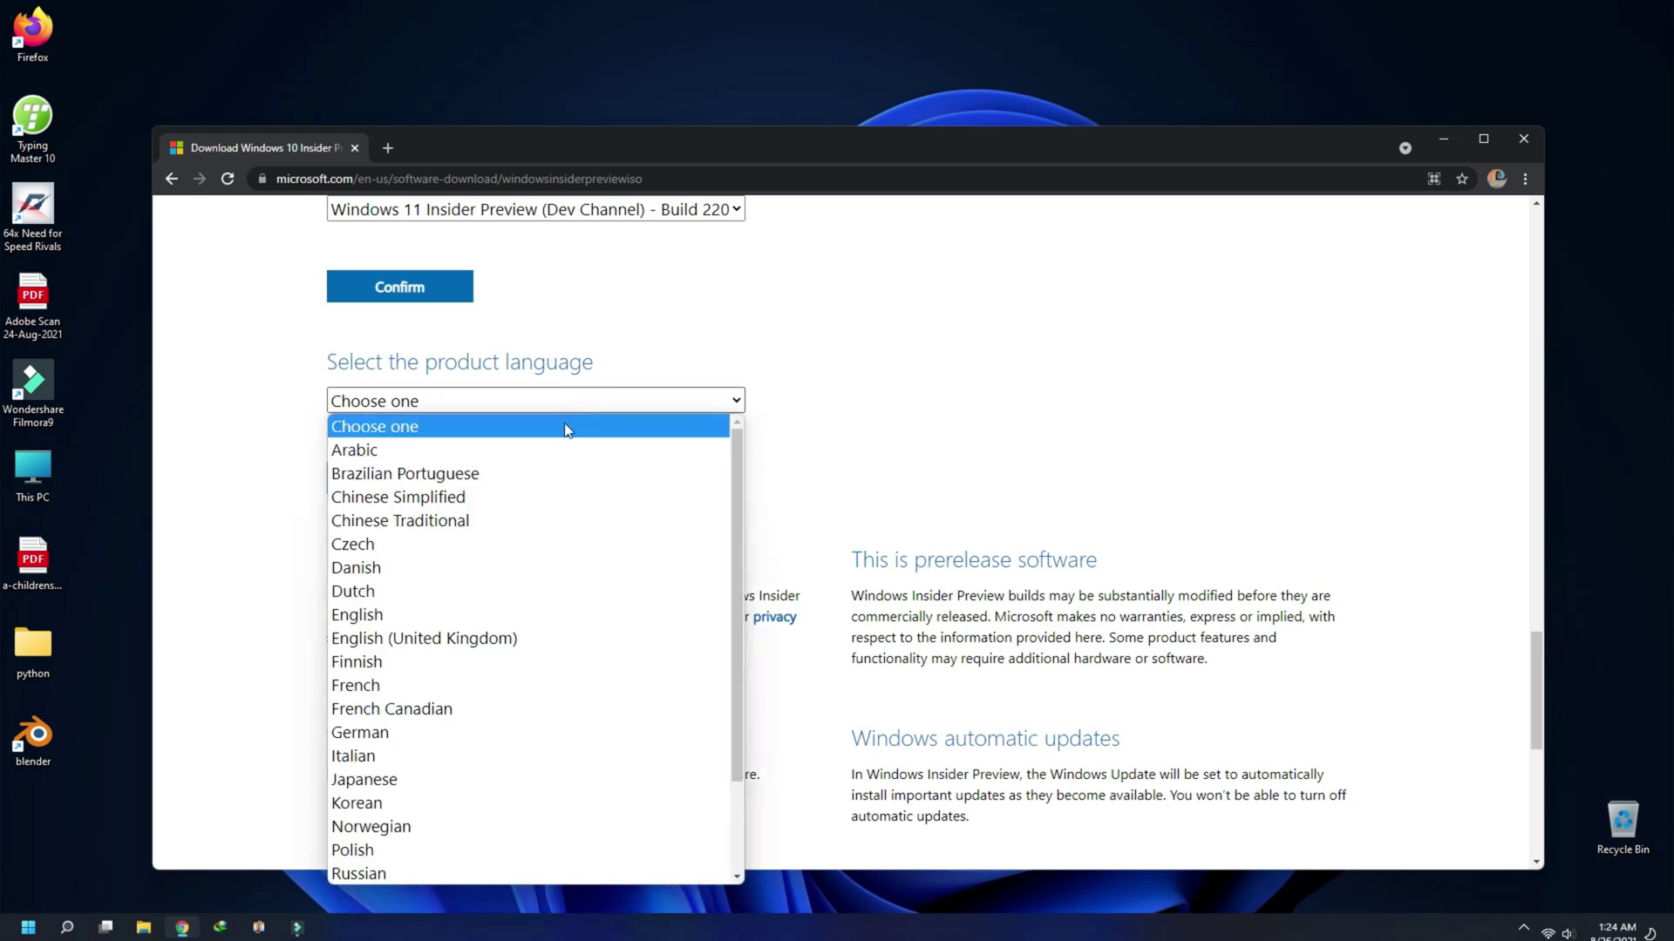
click(590, 640)
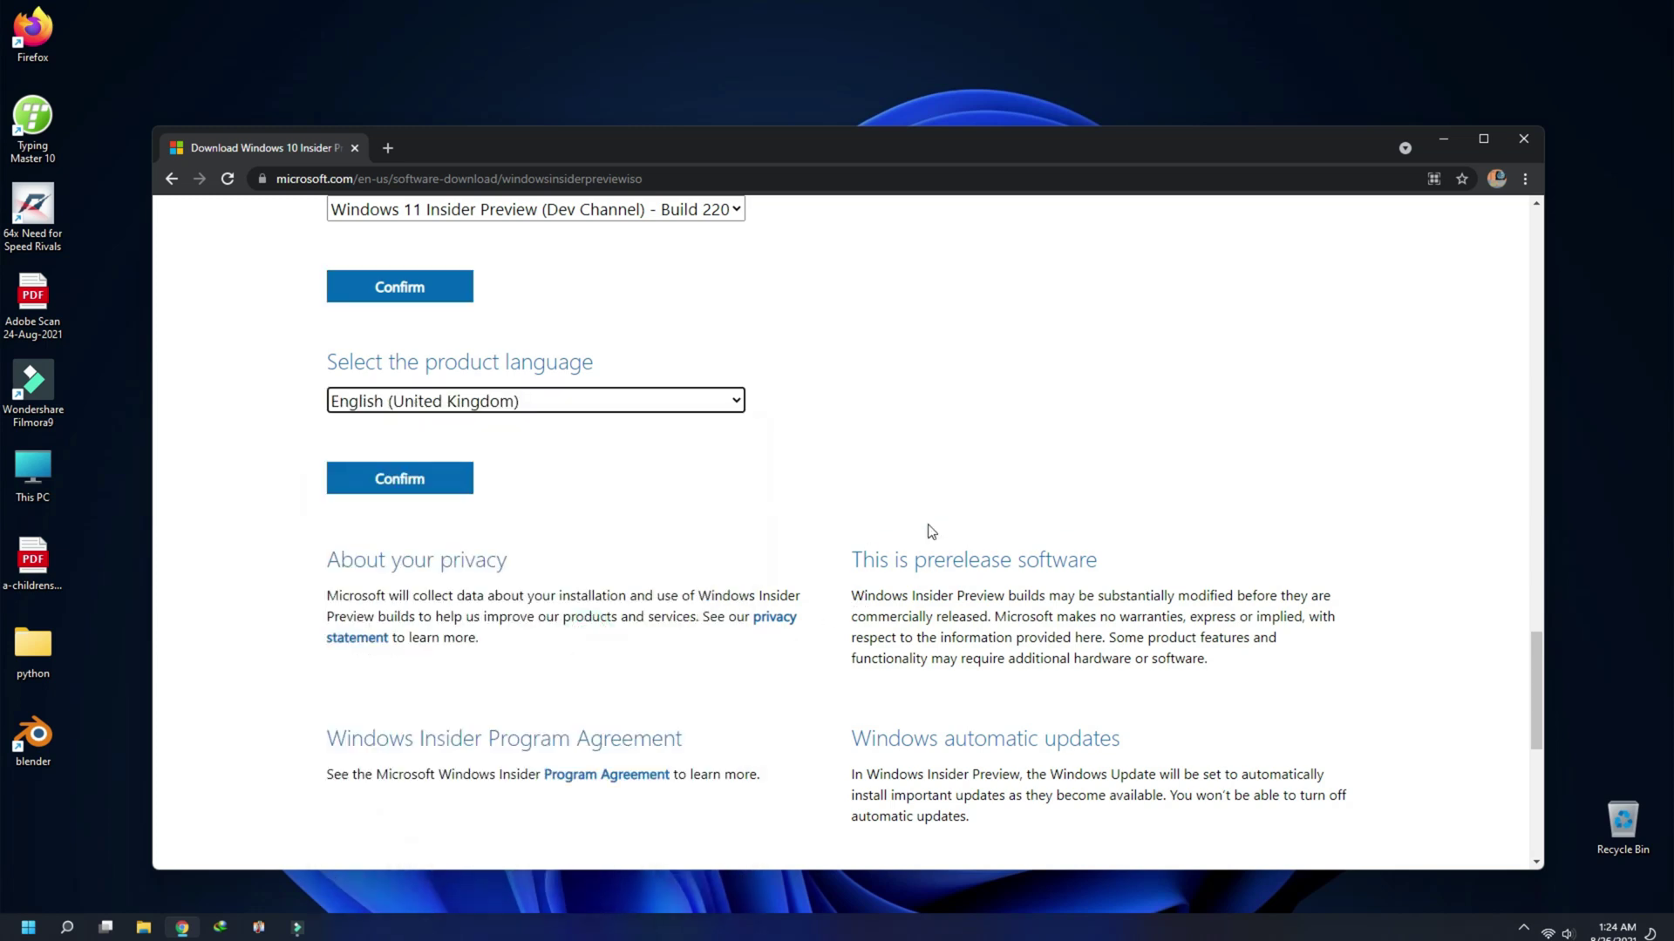
click(436, 486)
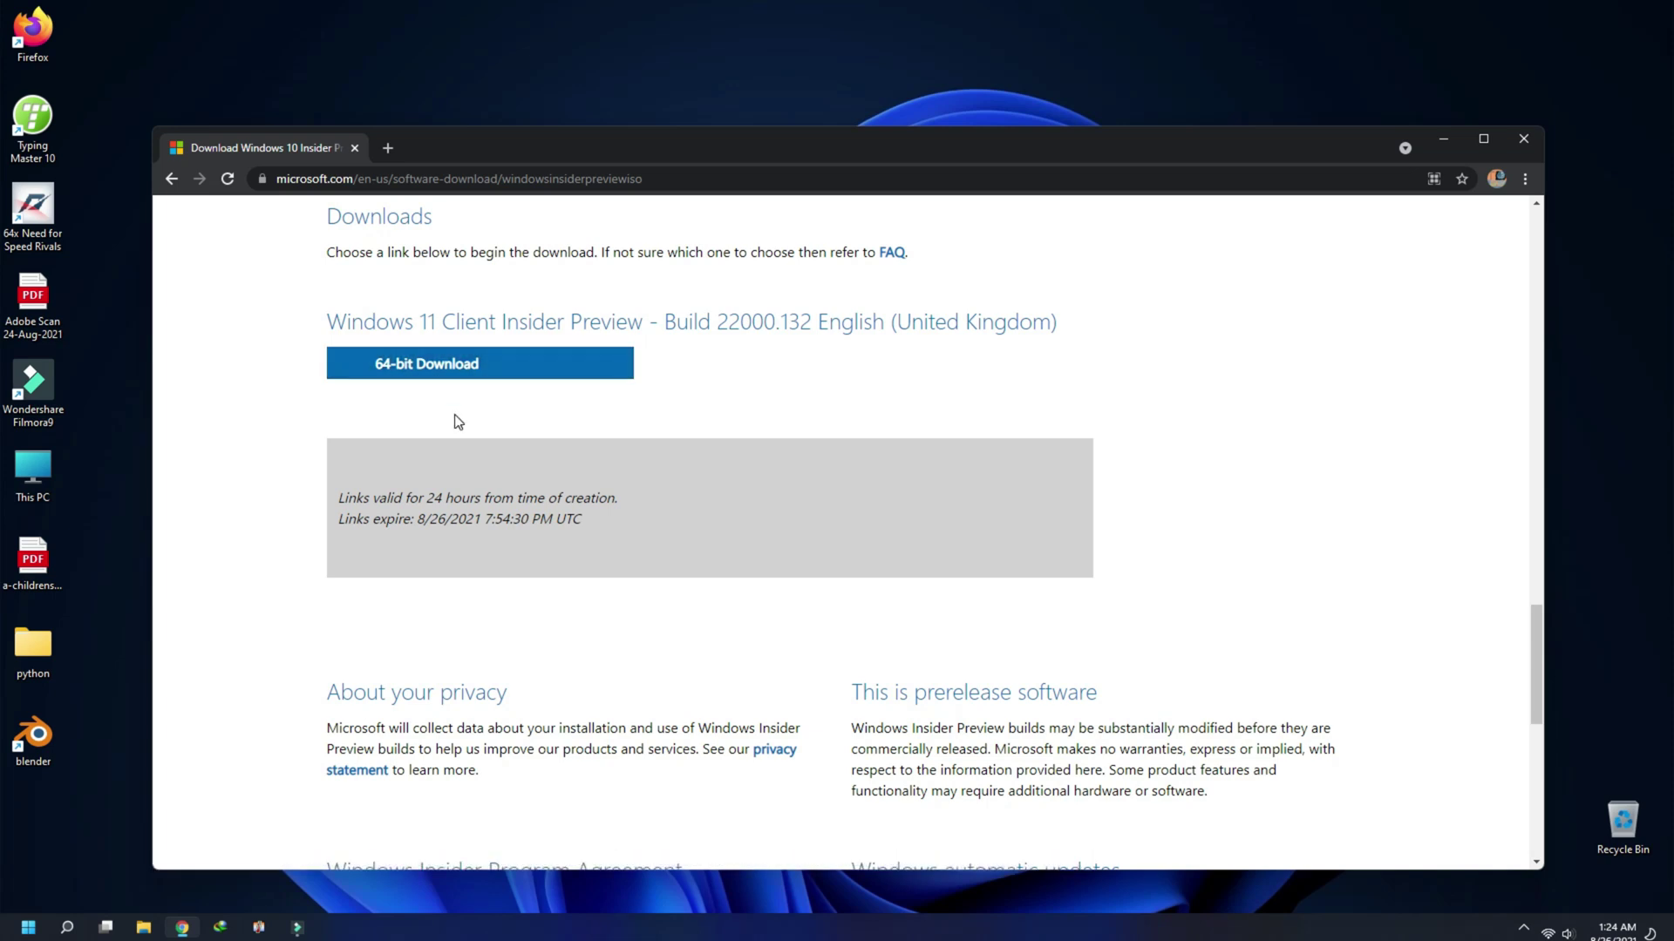
Start the 64-bit ISO download of the Windows 11 Client Insider Preview and cancel it.
click(512, 376)
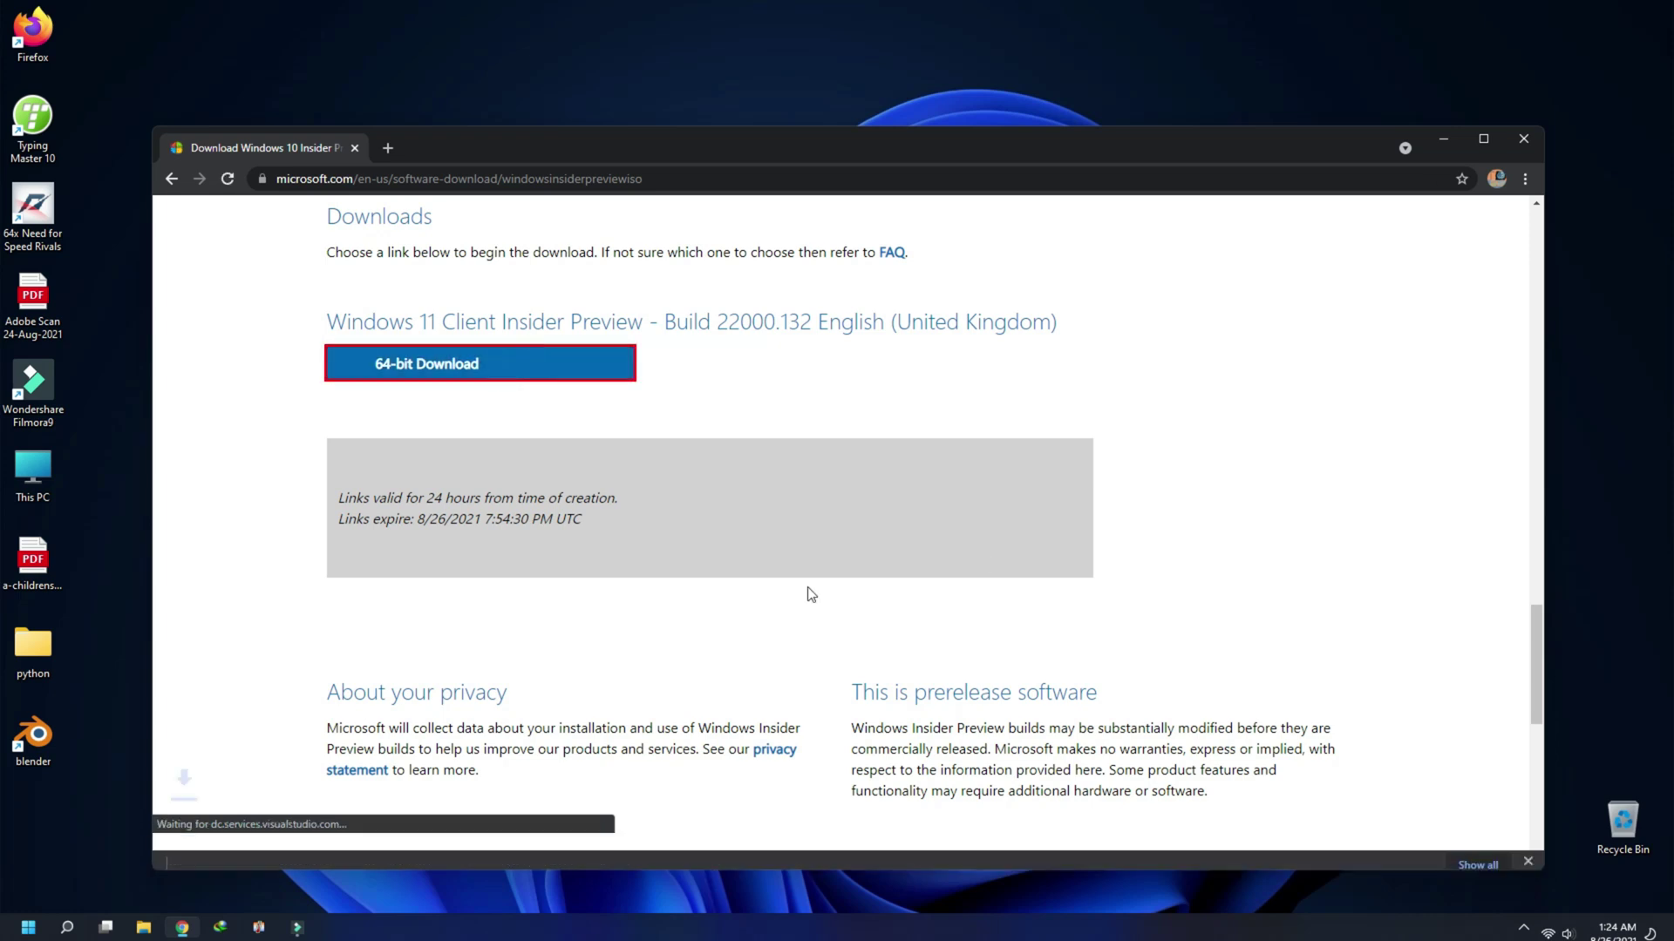
click(1525, 179)
click(336, 844)
click(395, 808)
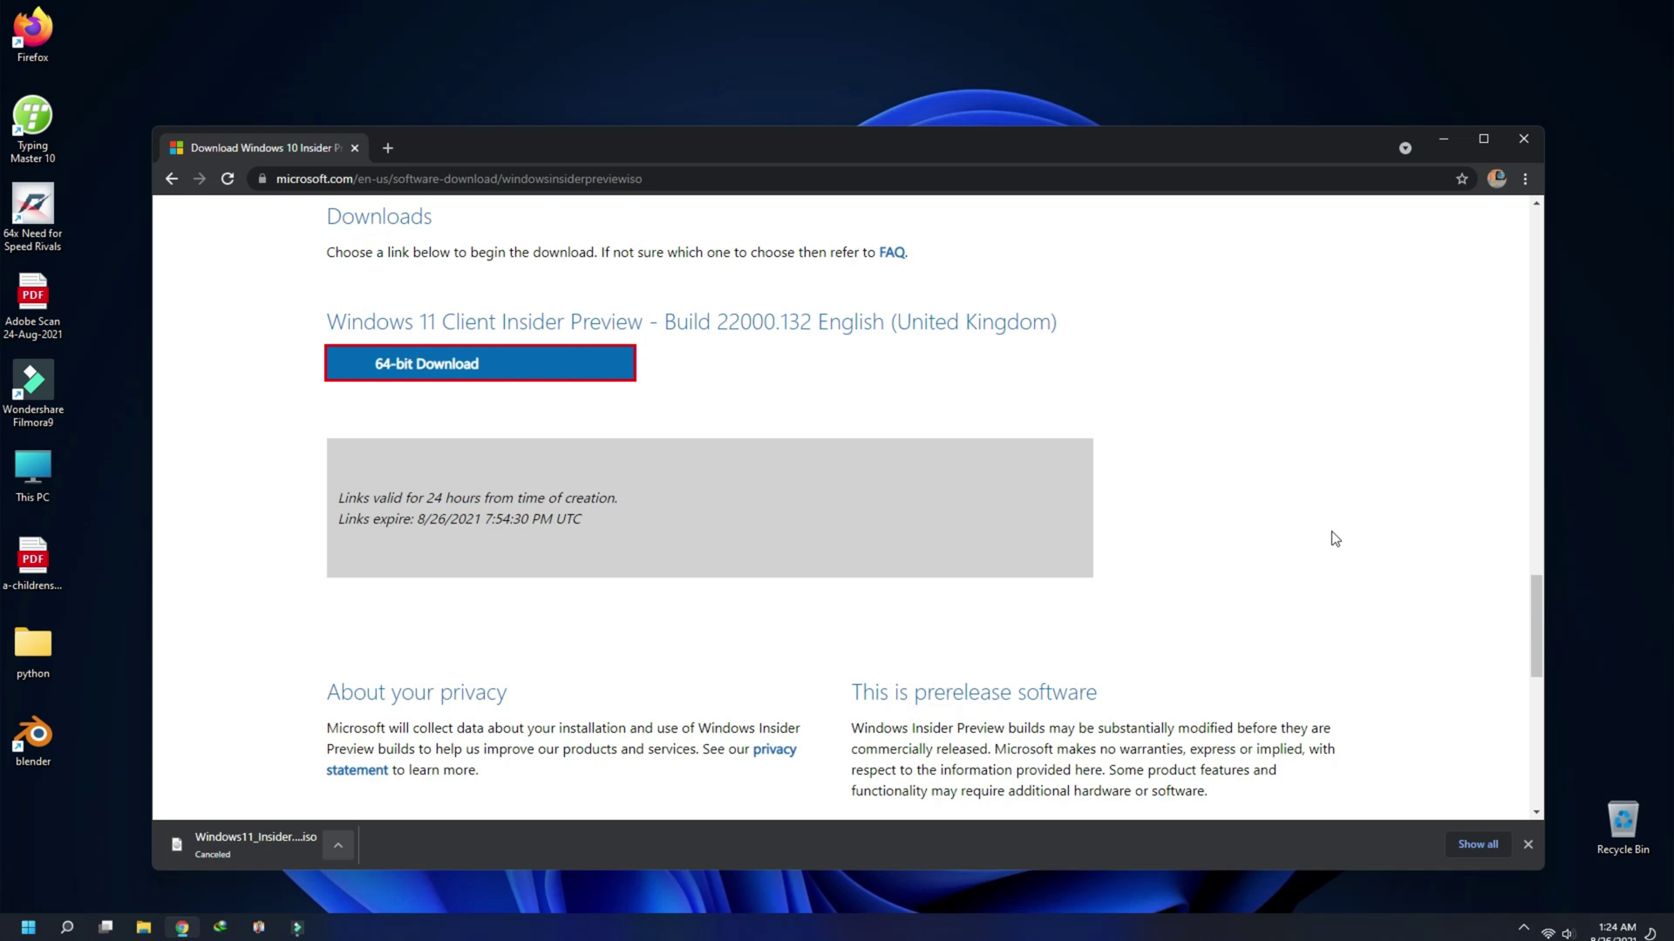
scroll(1237, 497, up, 3)
scroll(1172, 523, down, 1)
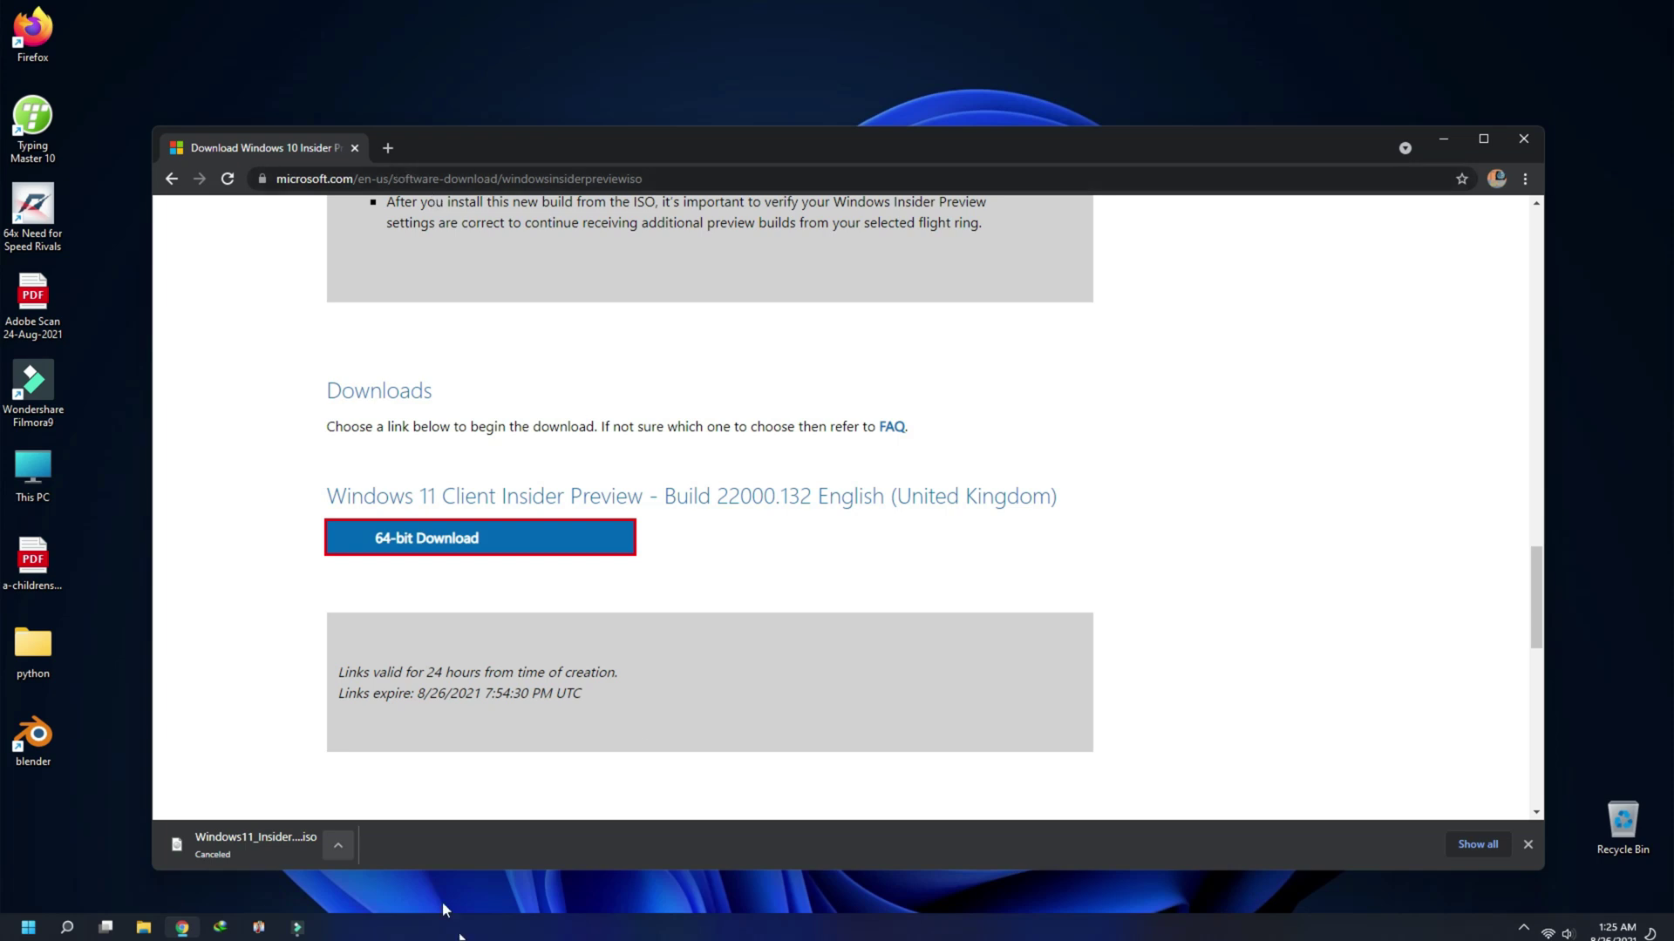
Search Google for "rufus" in a new browser tab and open the official rufus.ie result.
click(388, 148)
click(467, 178)
text(ru)
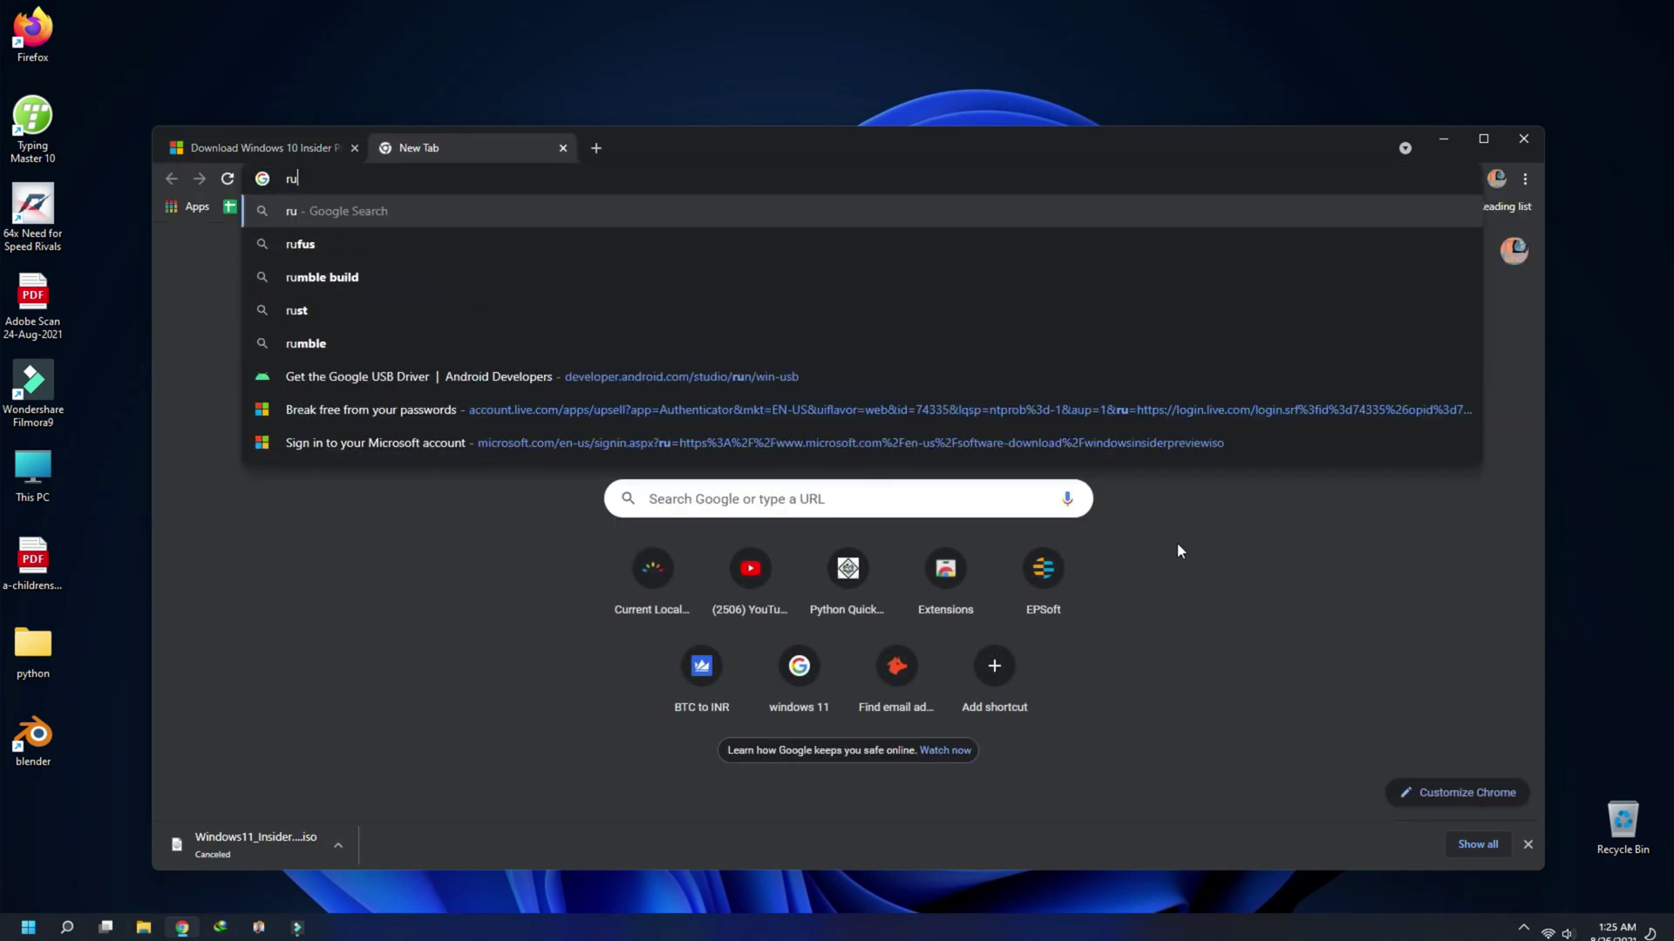
text(fus)
key(Return)
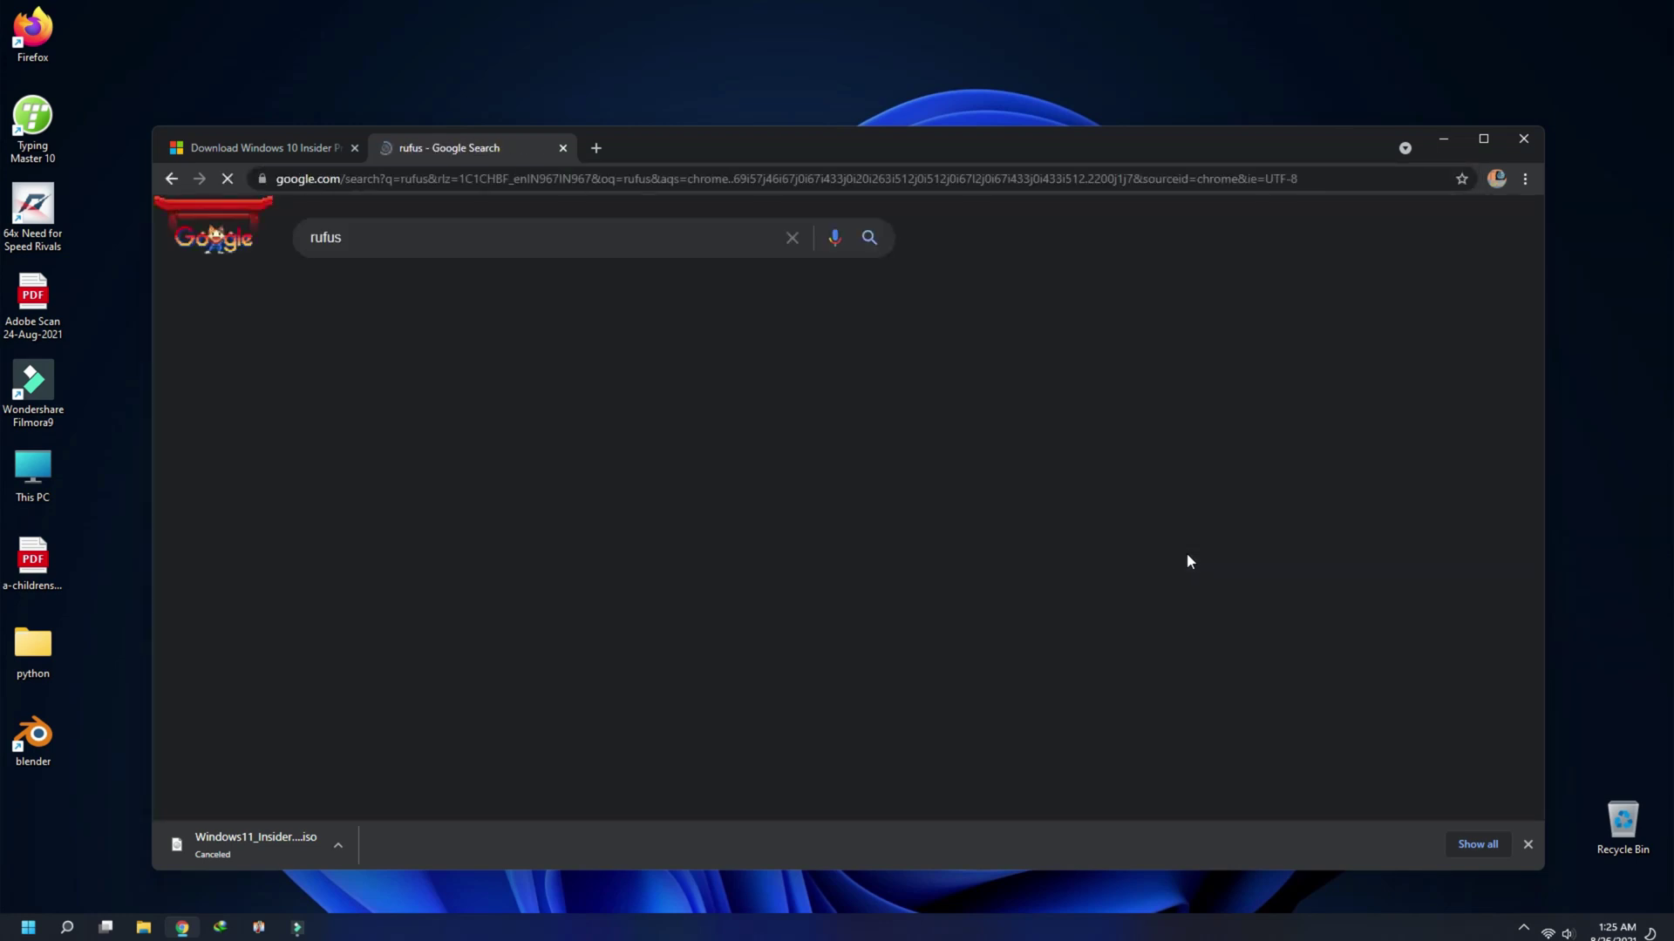
click(484, 386)
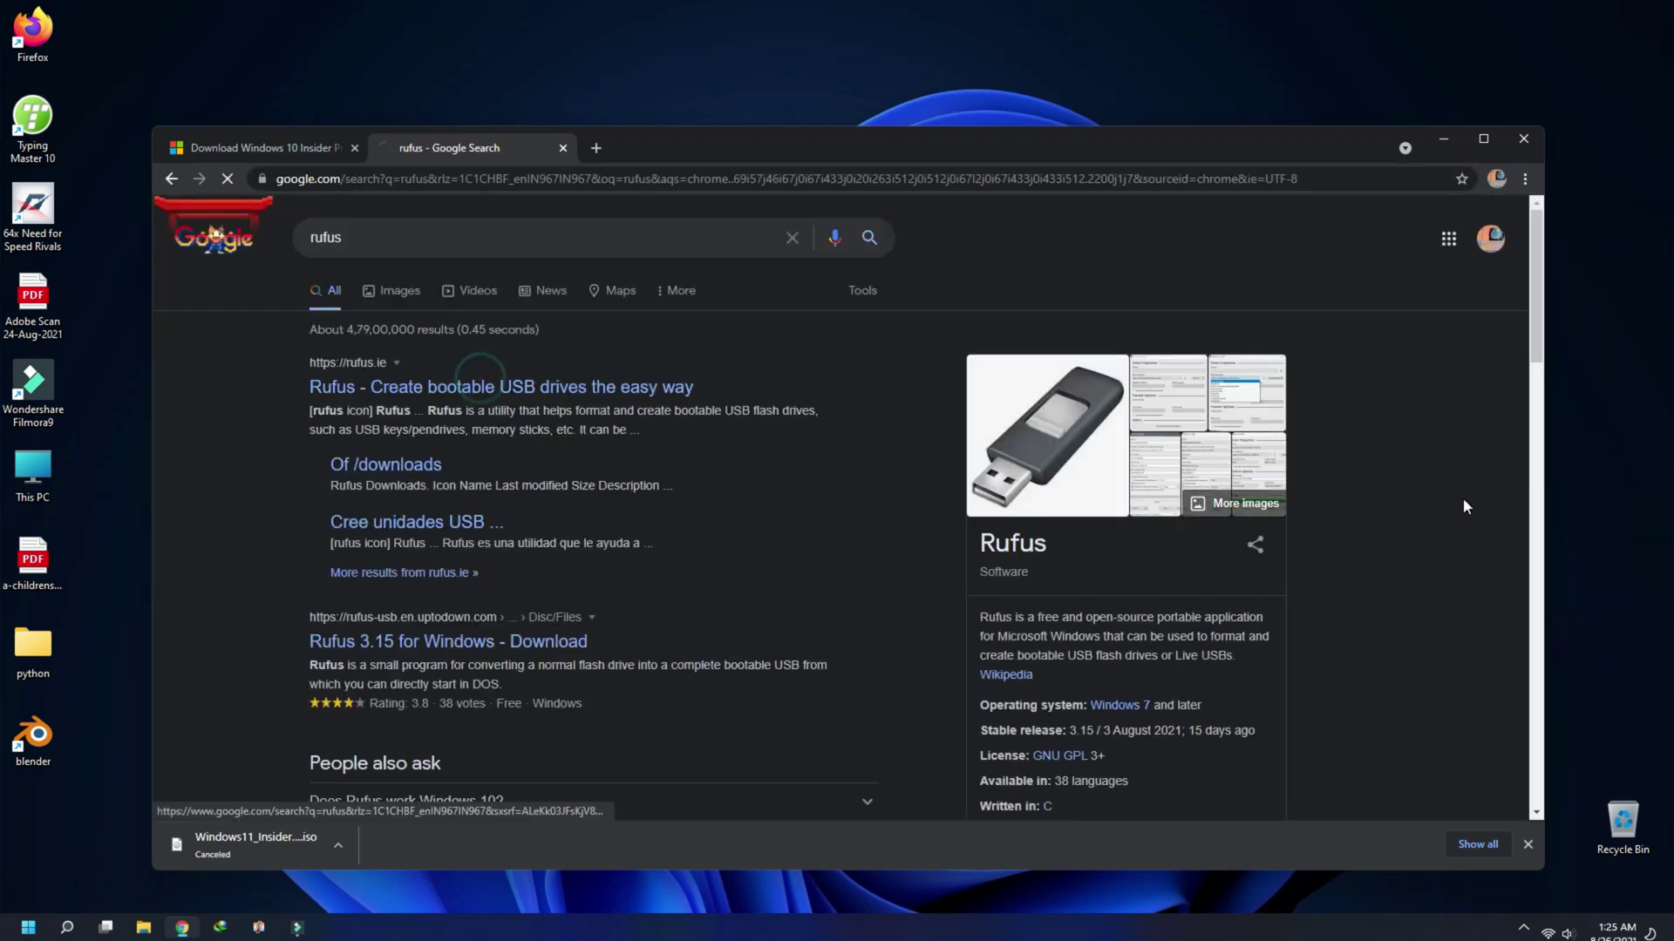
Download and run Rufus 3.15, declining its online update checks.
scroll(954, 650, down, 3)
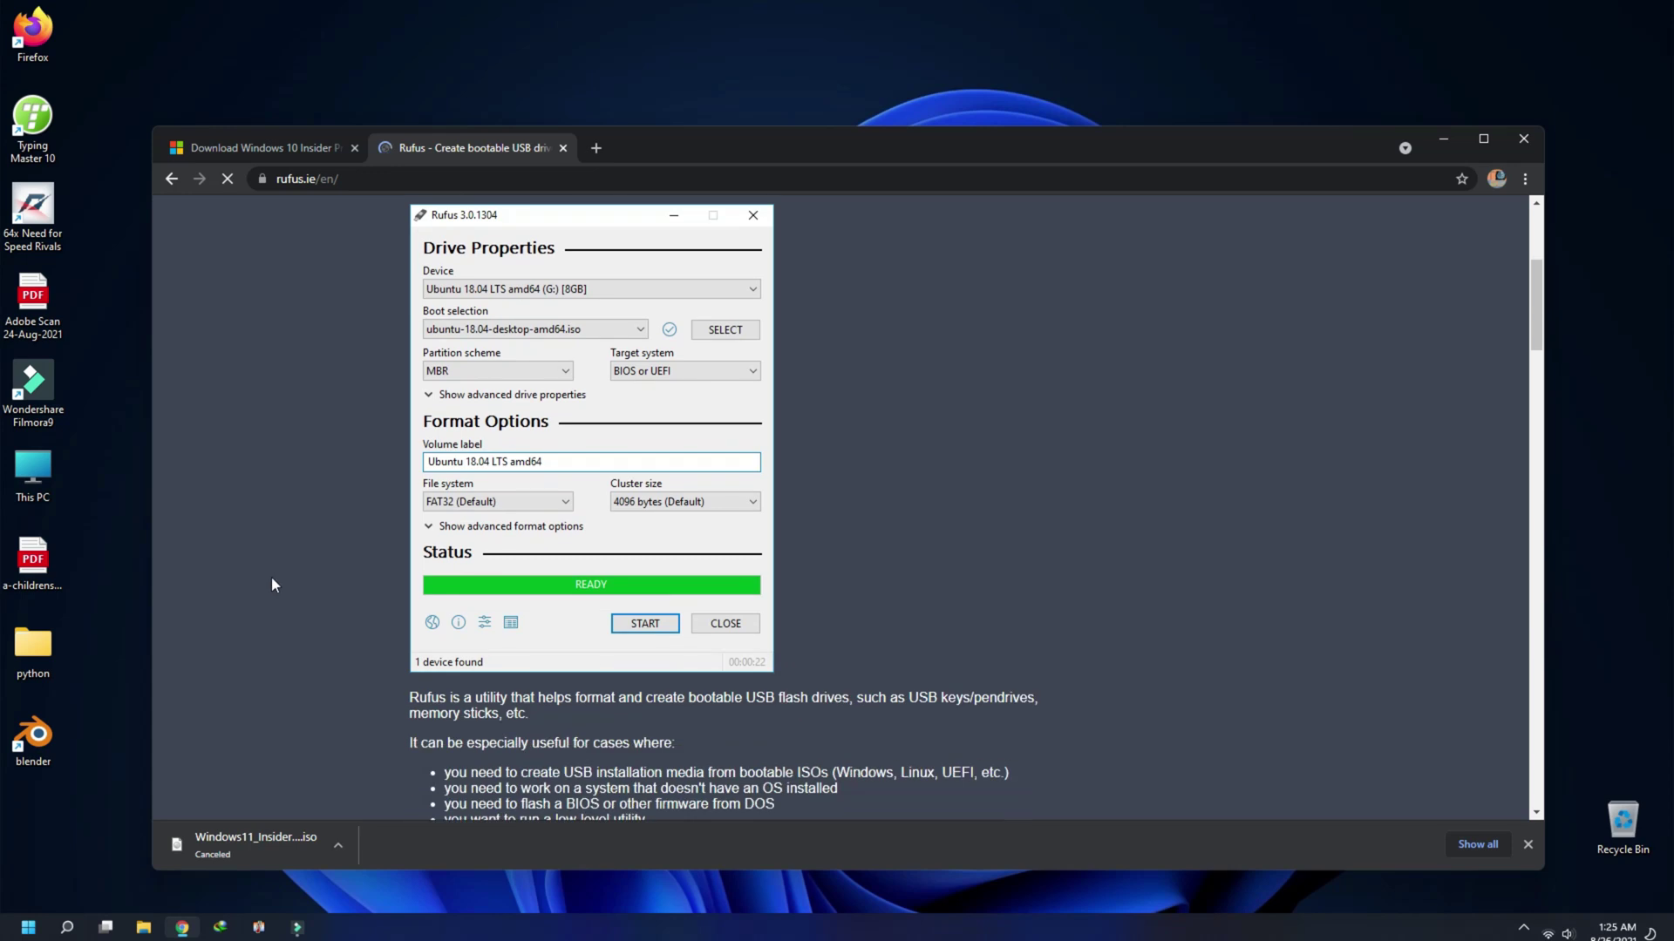
scroll(845, 645, down, 2)
scroll(845, 645, down, 5)
scroll(657, 587, up, 3)
scroll(835, 369, up, 1)
scroll(583, 718, down, 1)
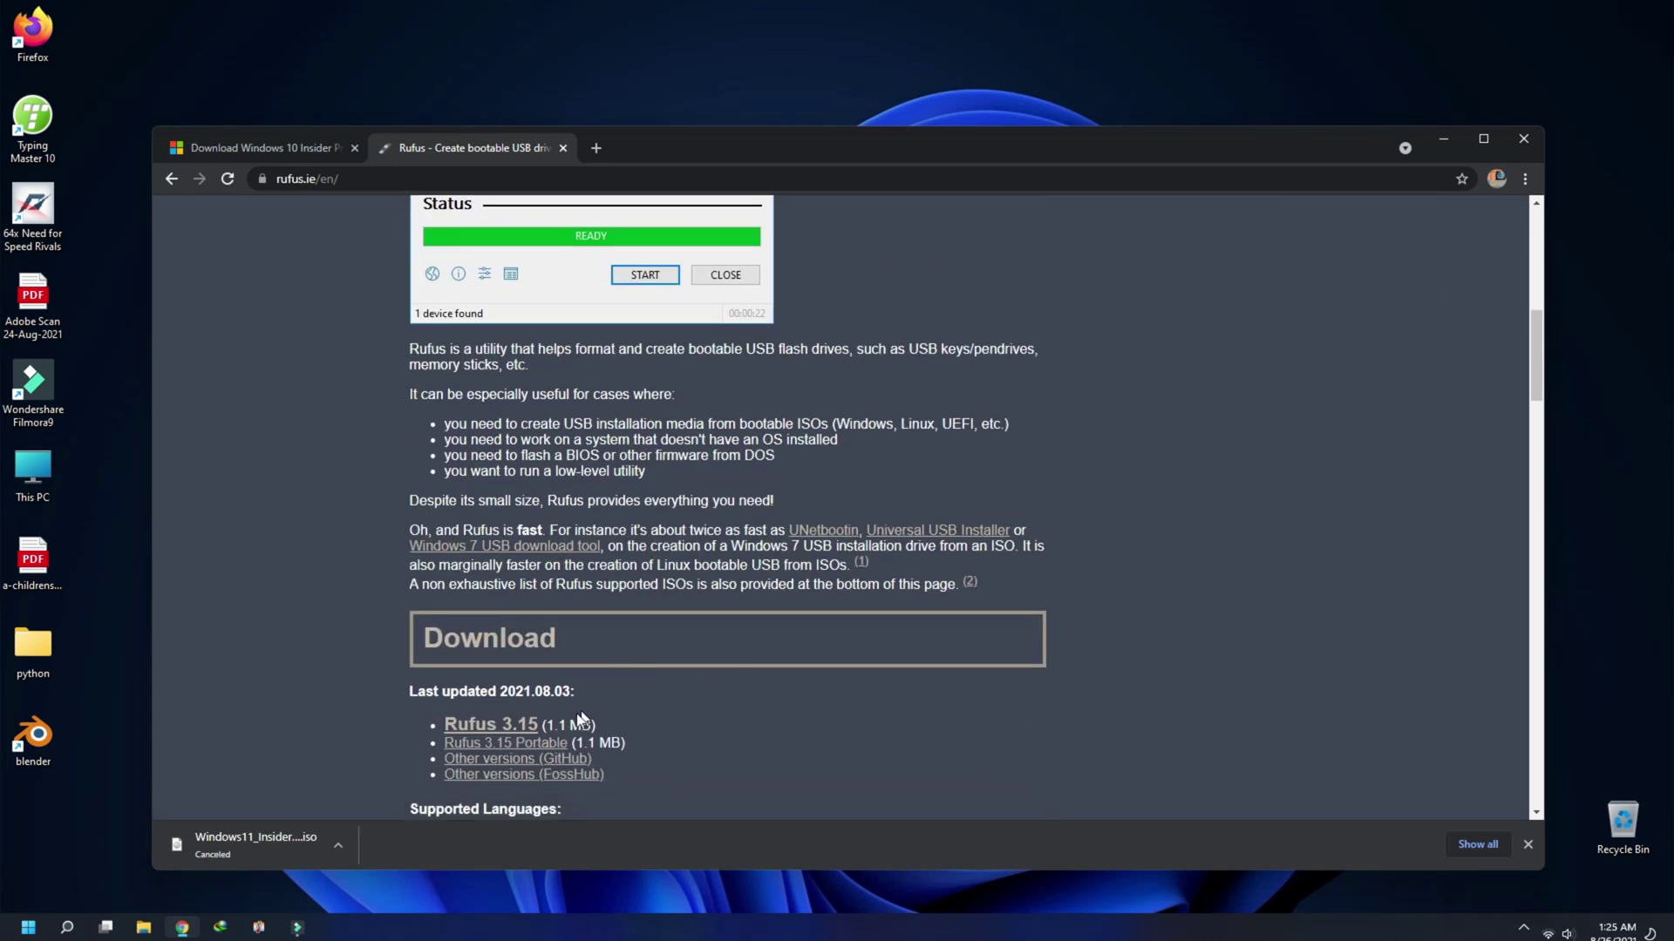
click(456, 725)
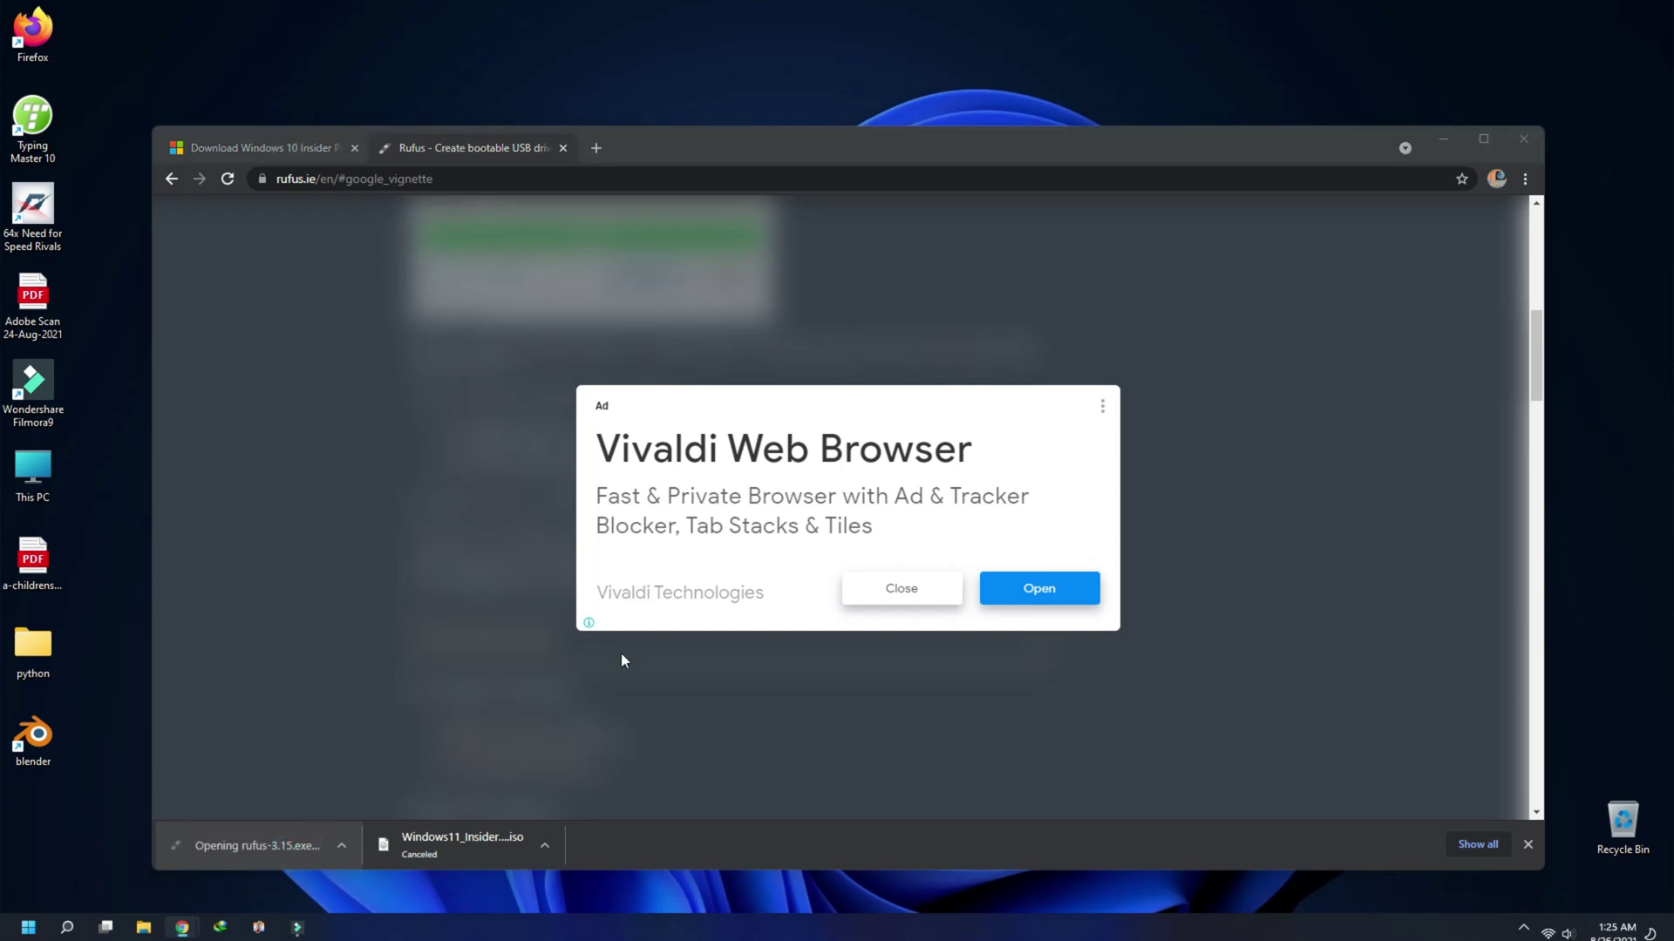
click(379, 485)
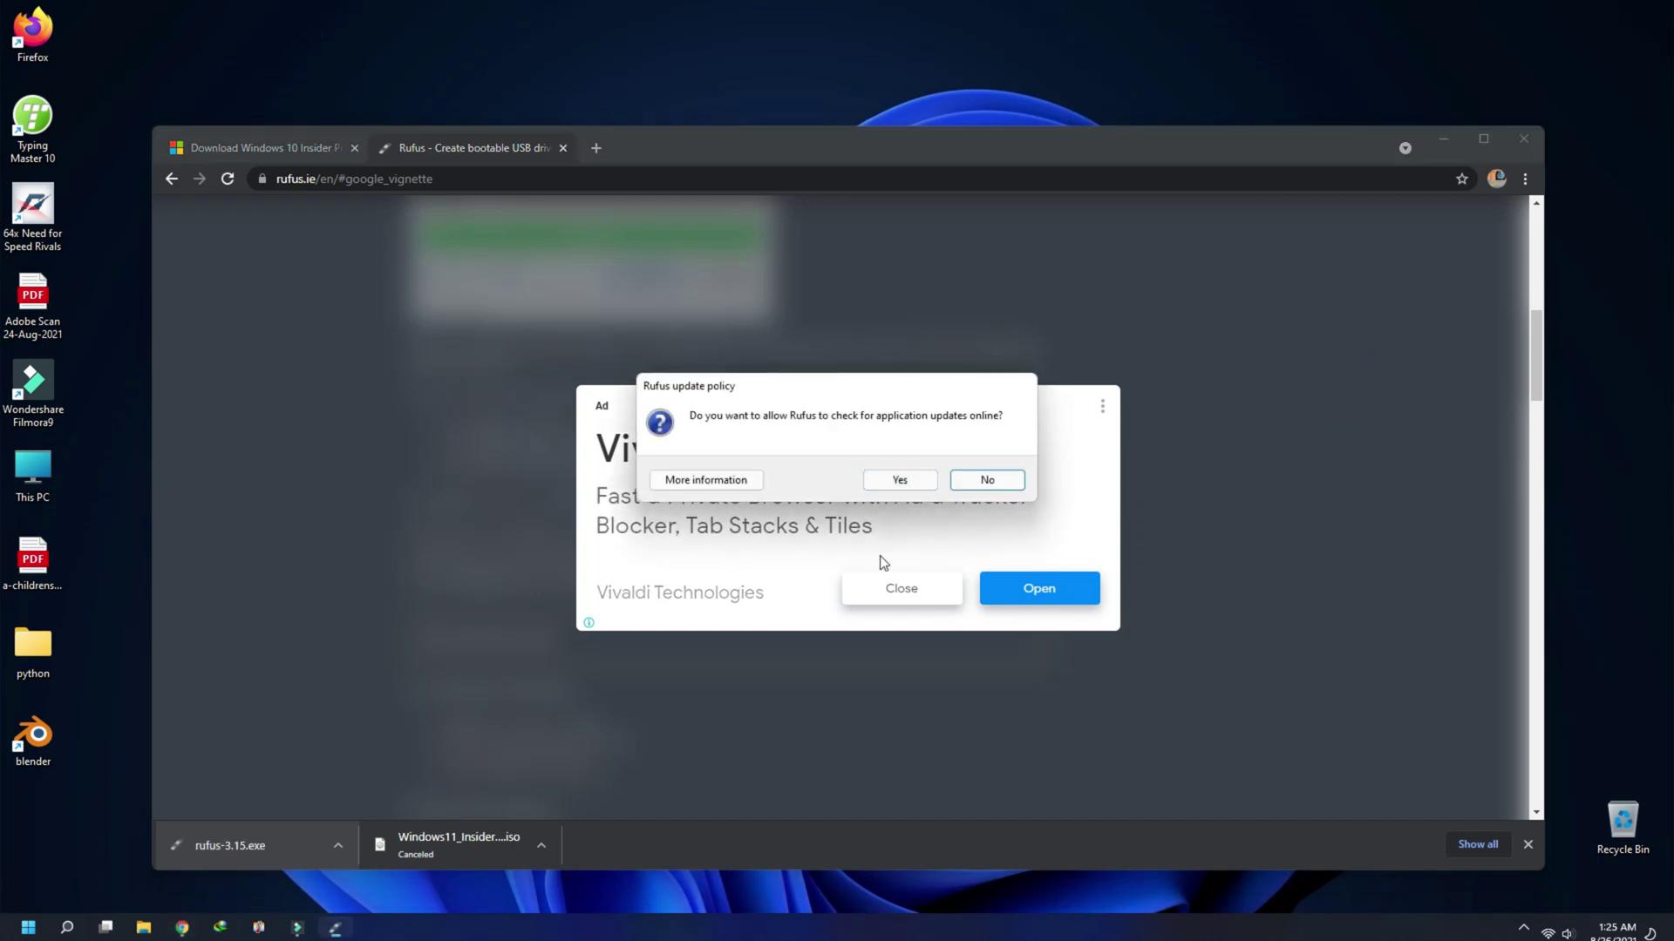
click(981, 479)
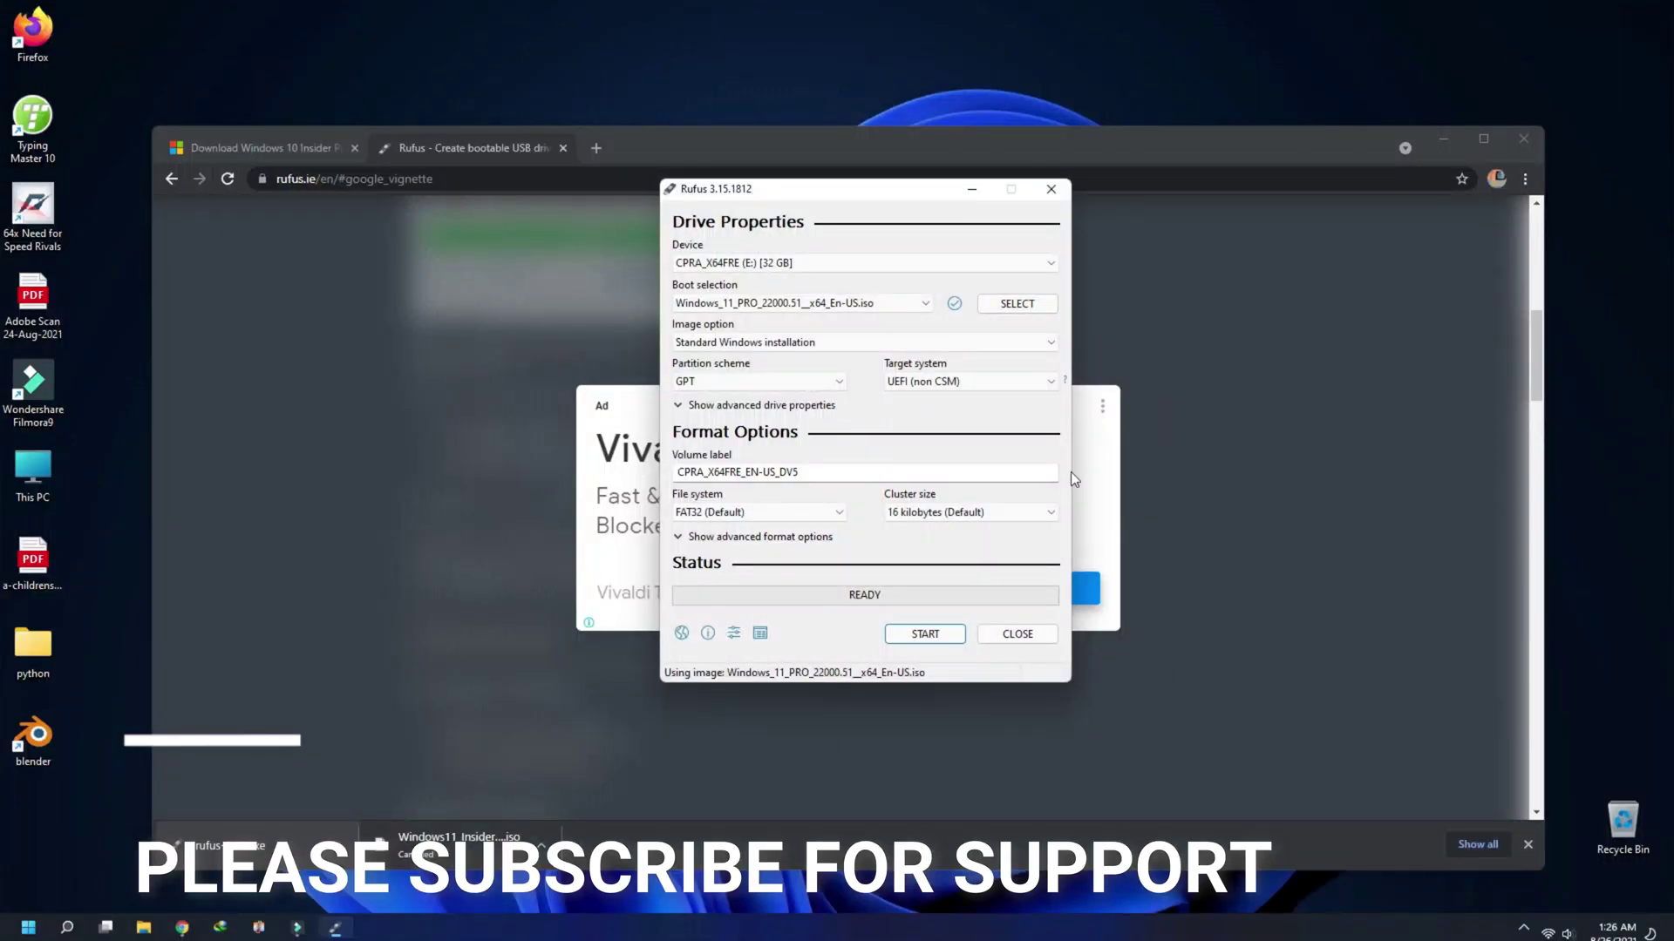
Check the partition scheme and target system choices, start writing the Windows 11 image to the USB drive, and cancel at the data-loss warning.
click(808, 380)
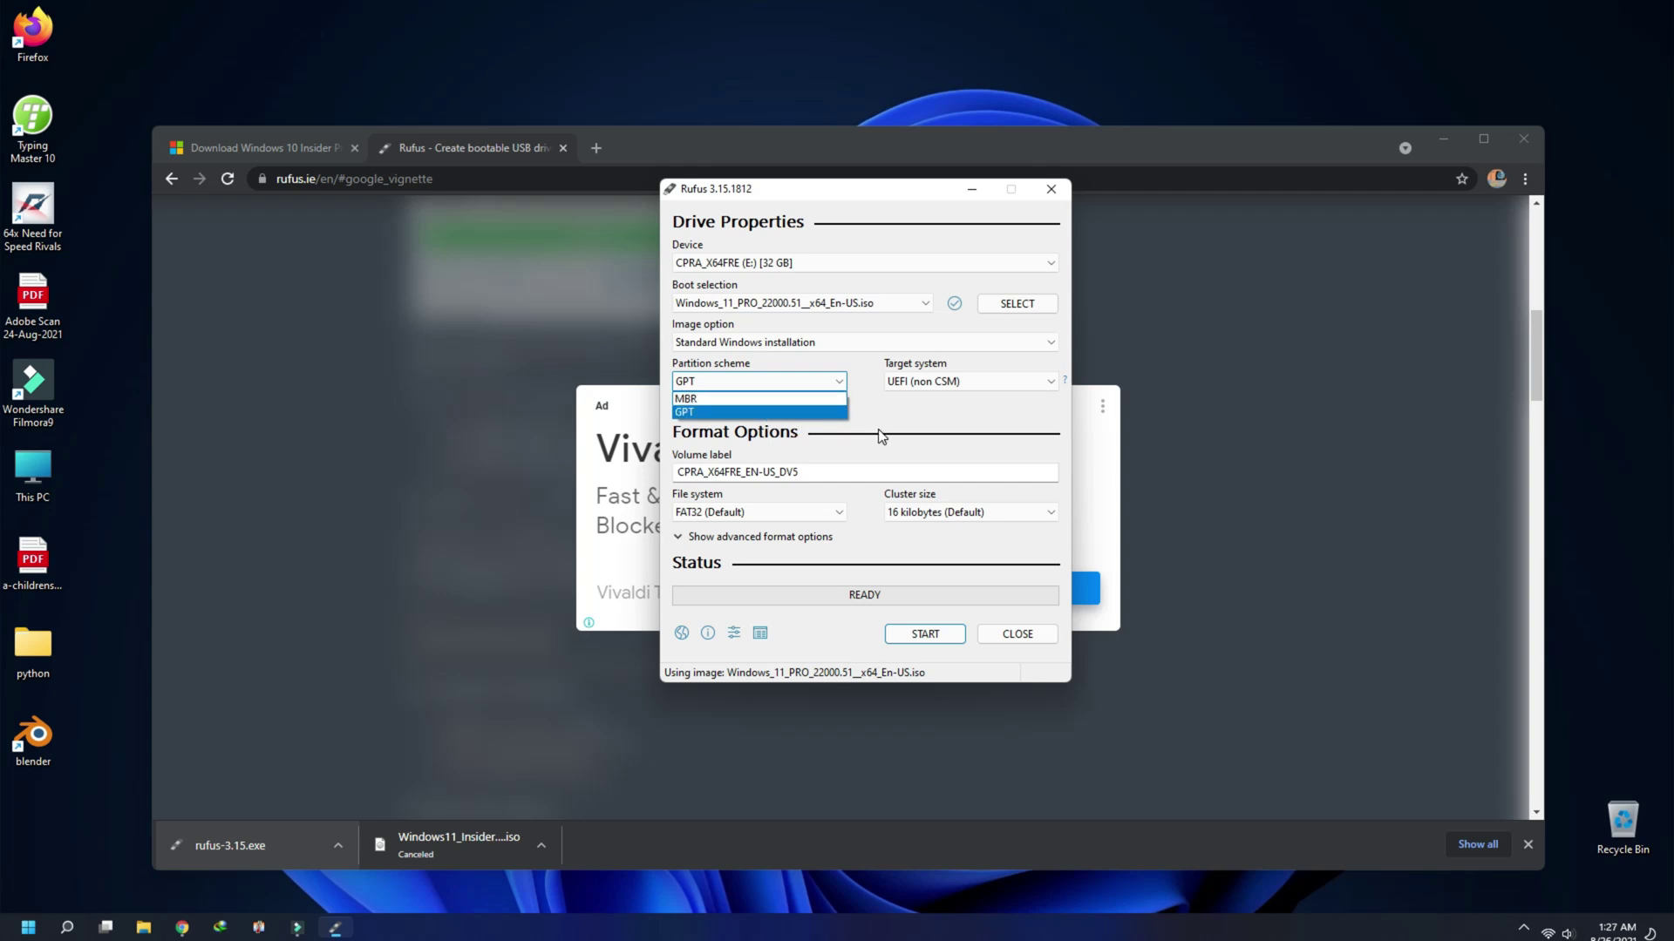
click(997, 384)
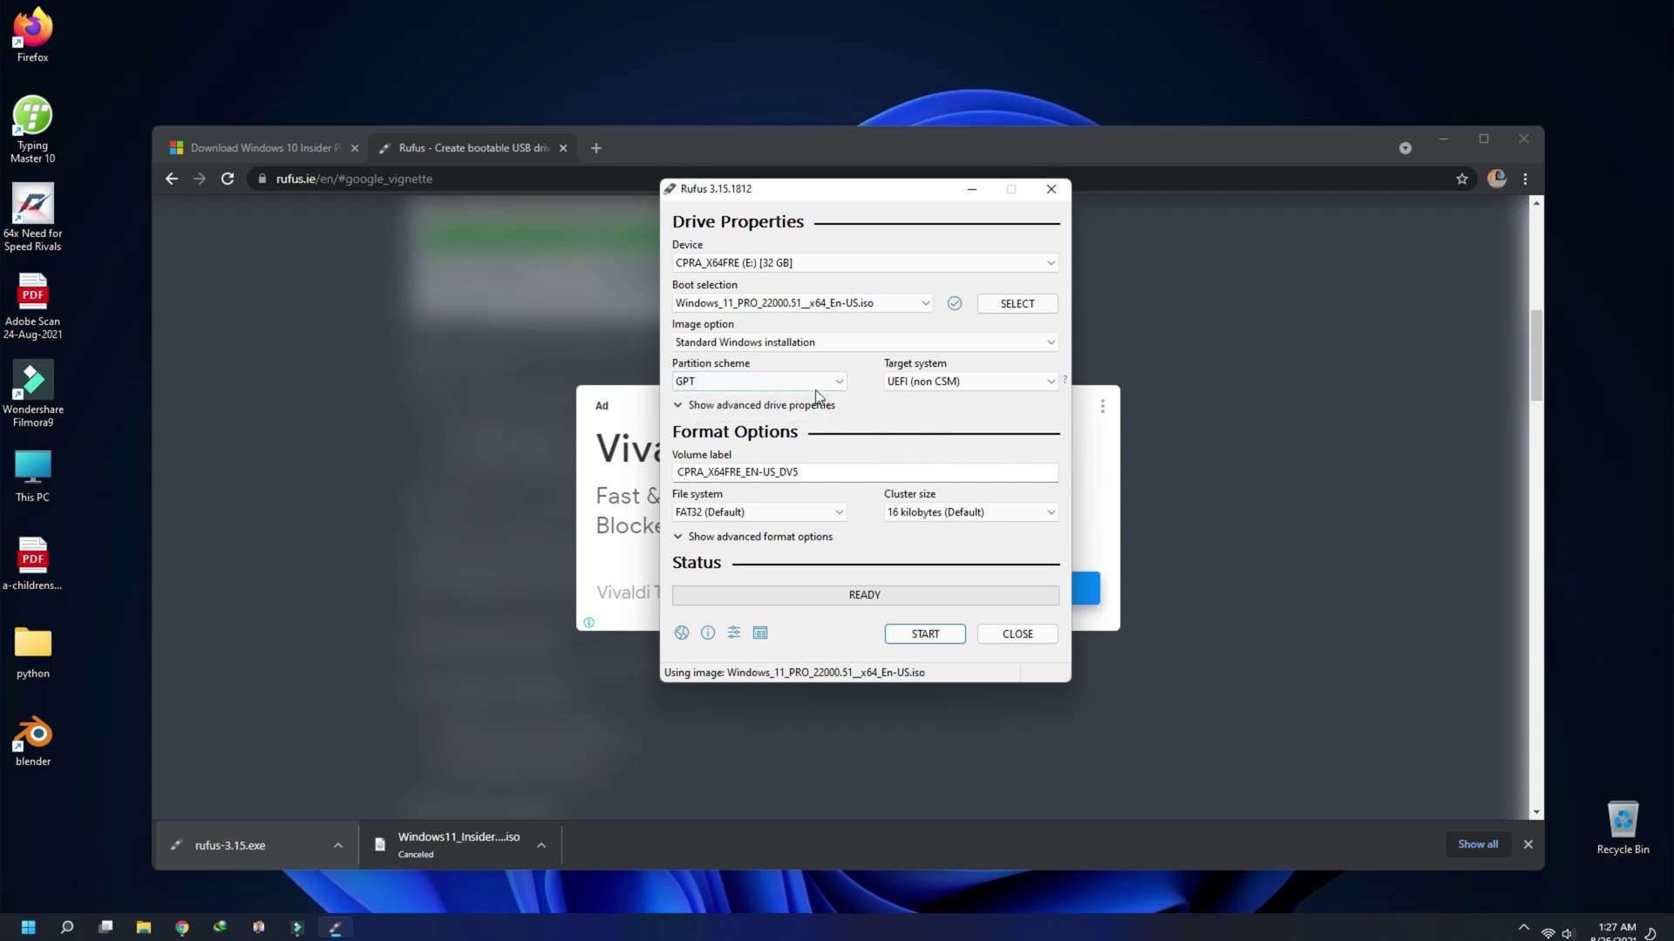
click(926, 634)
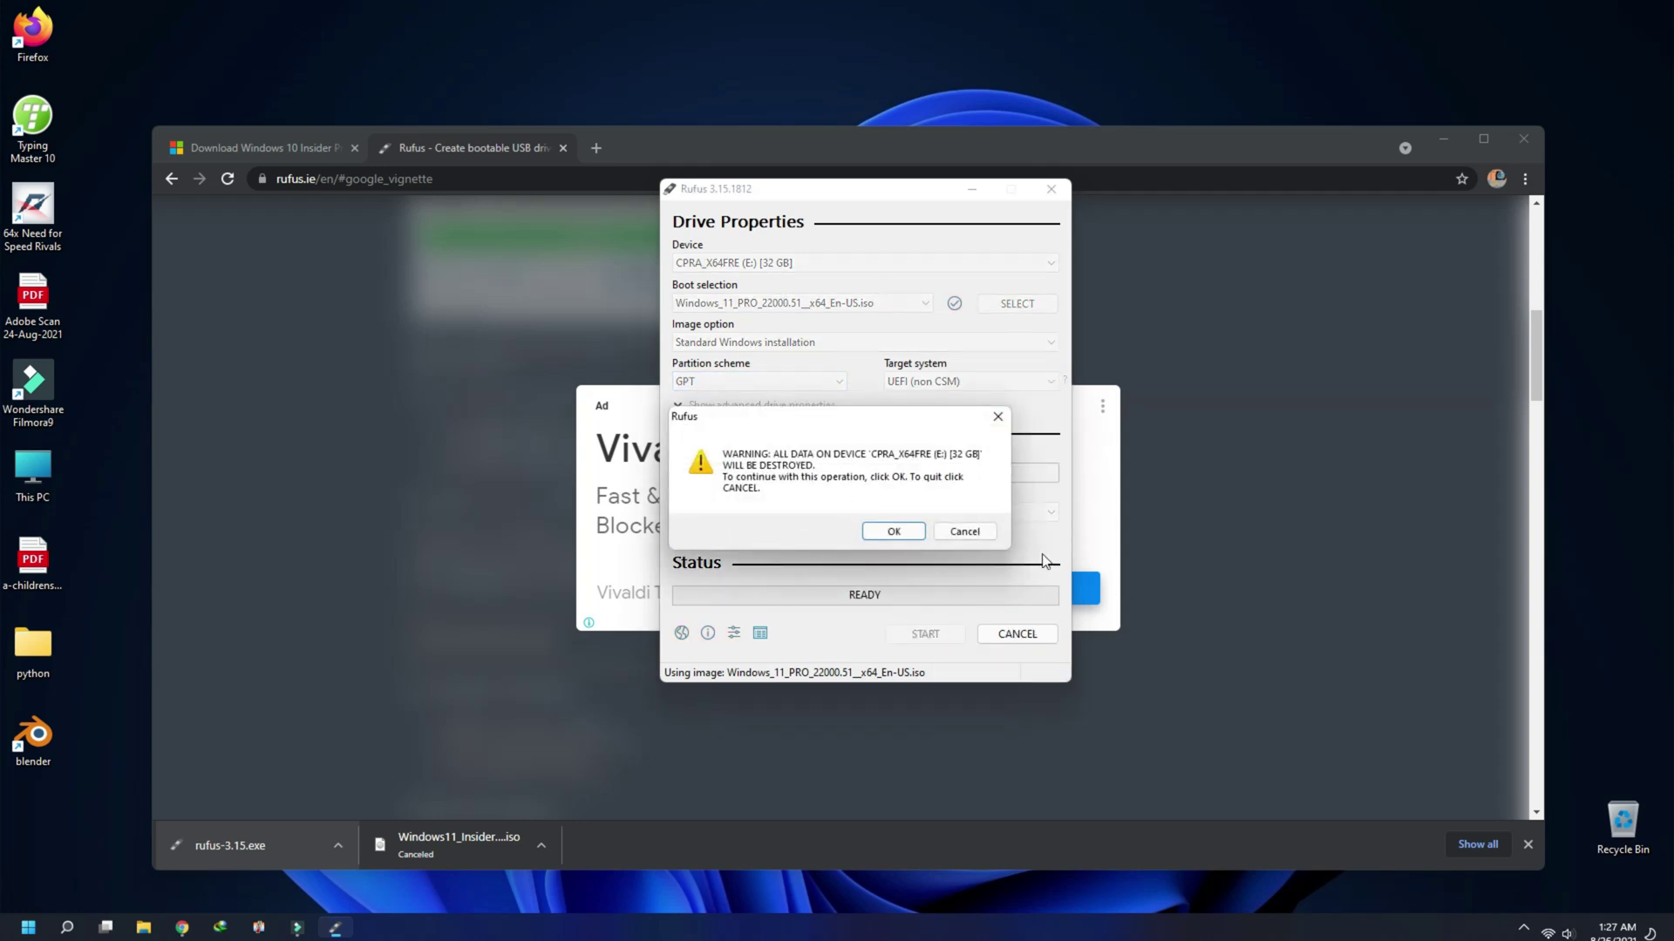
click(964, 532)
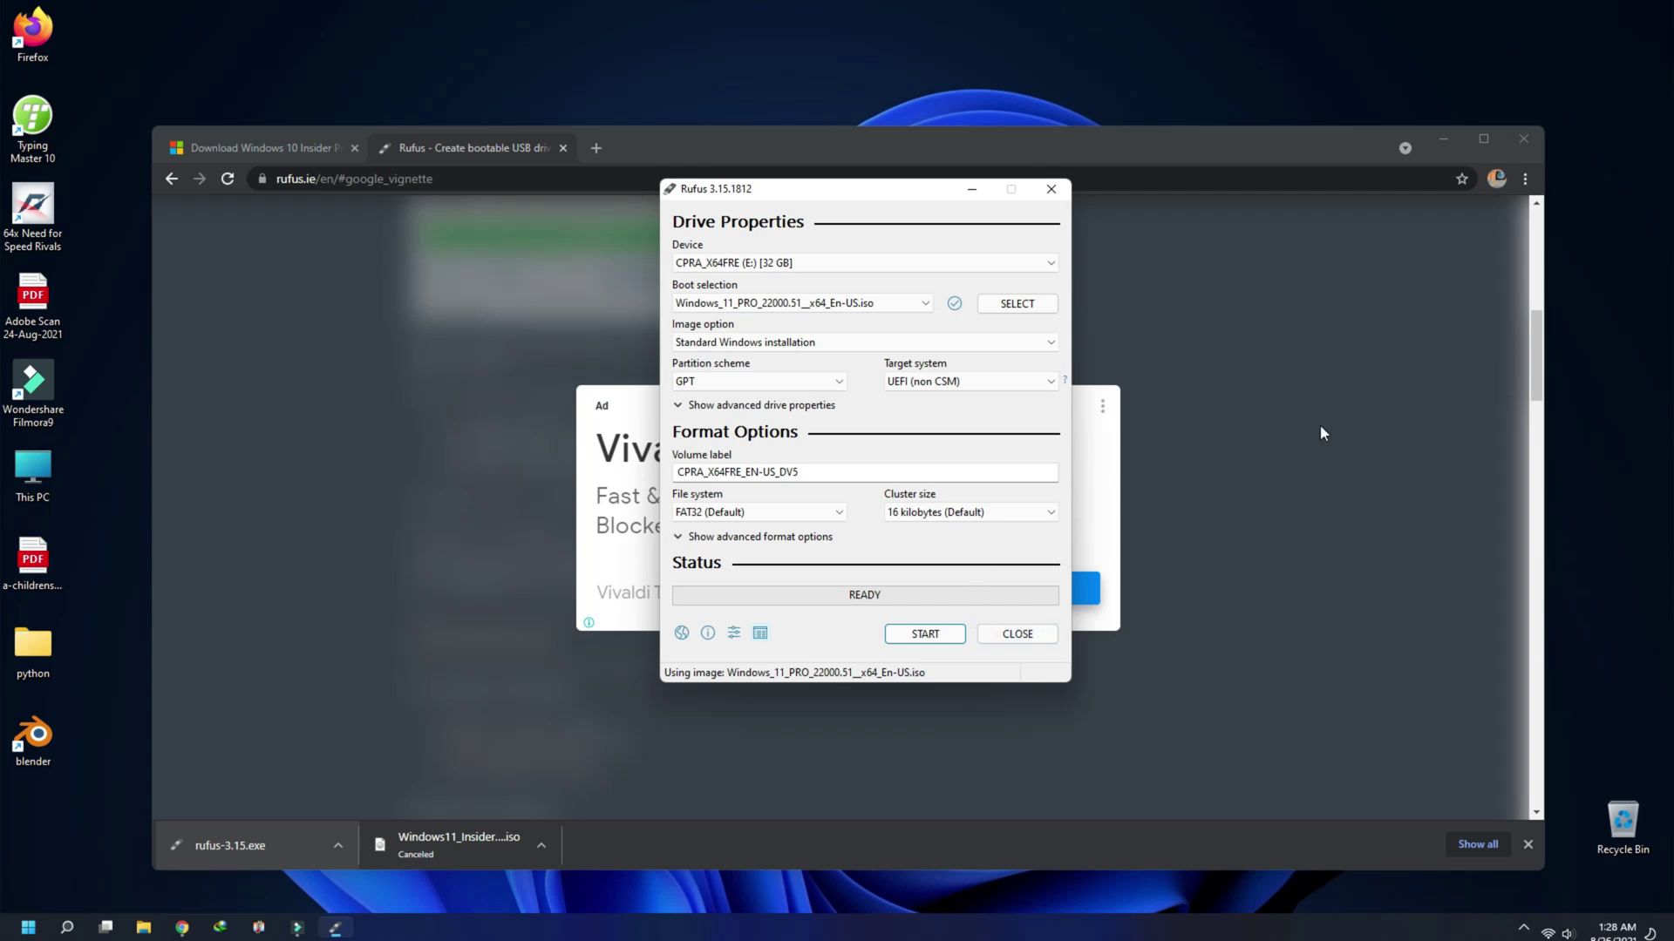
right_click(997, 45)
click(1071, 114)
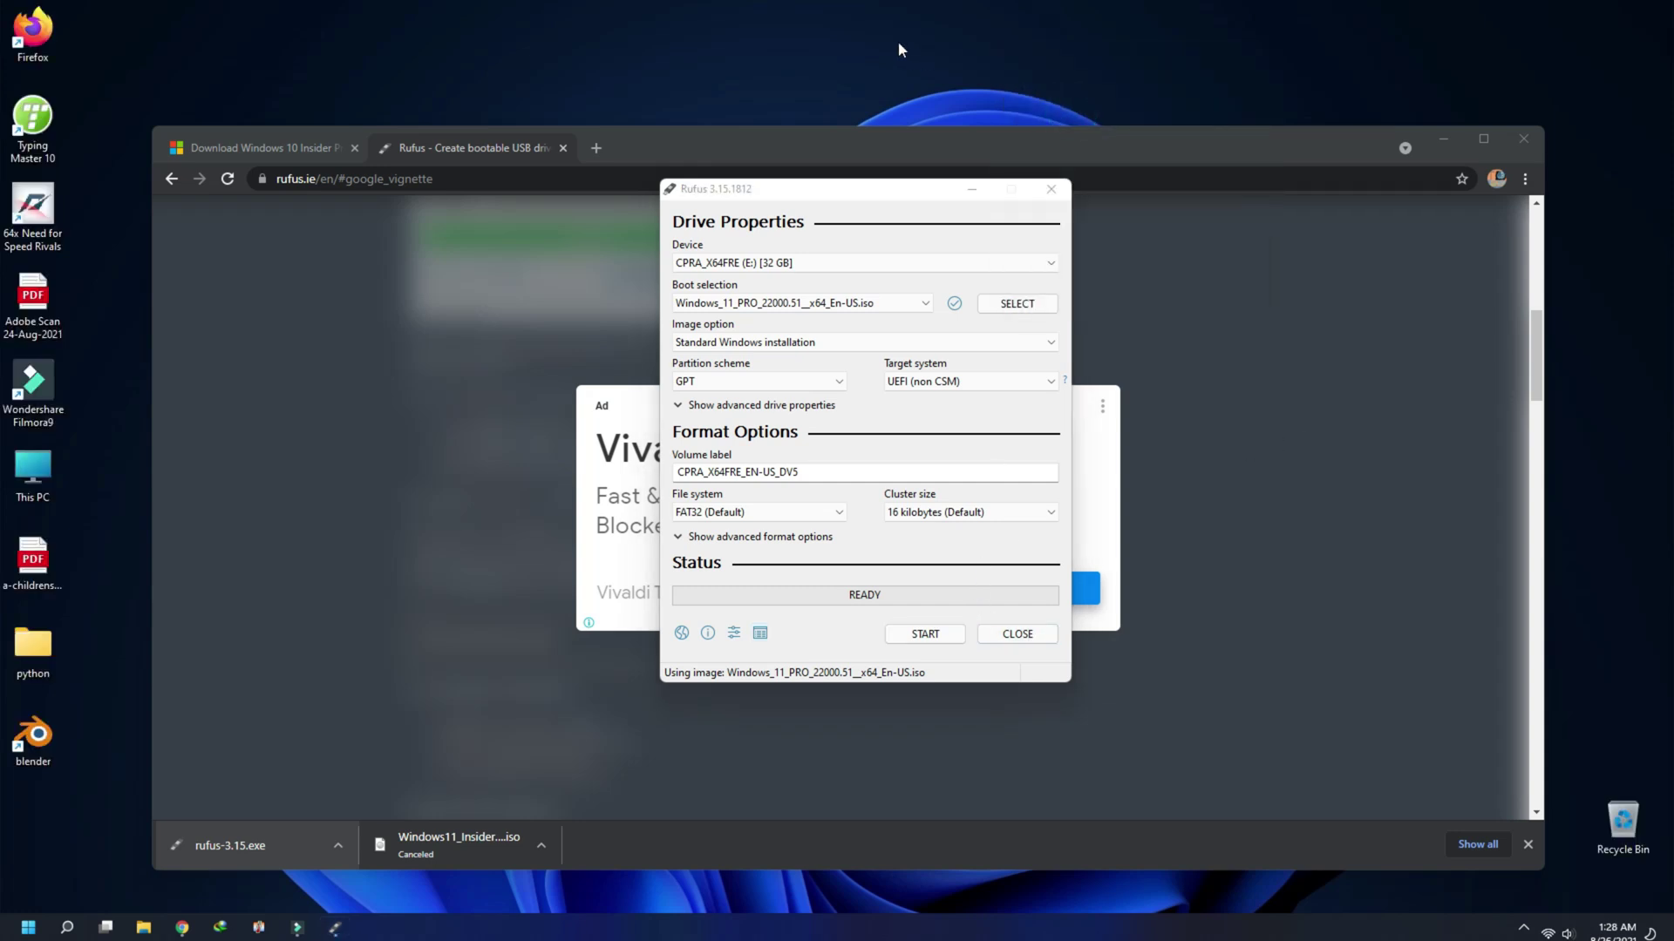
right_click(900, 41)
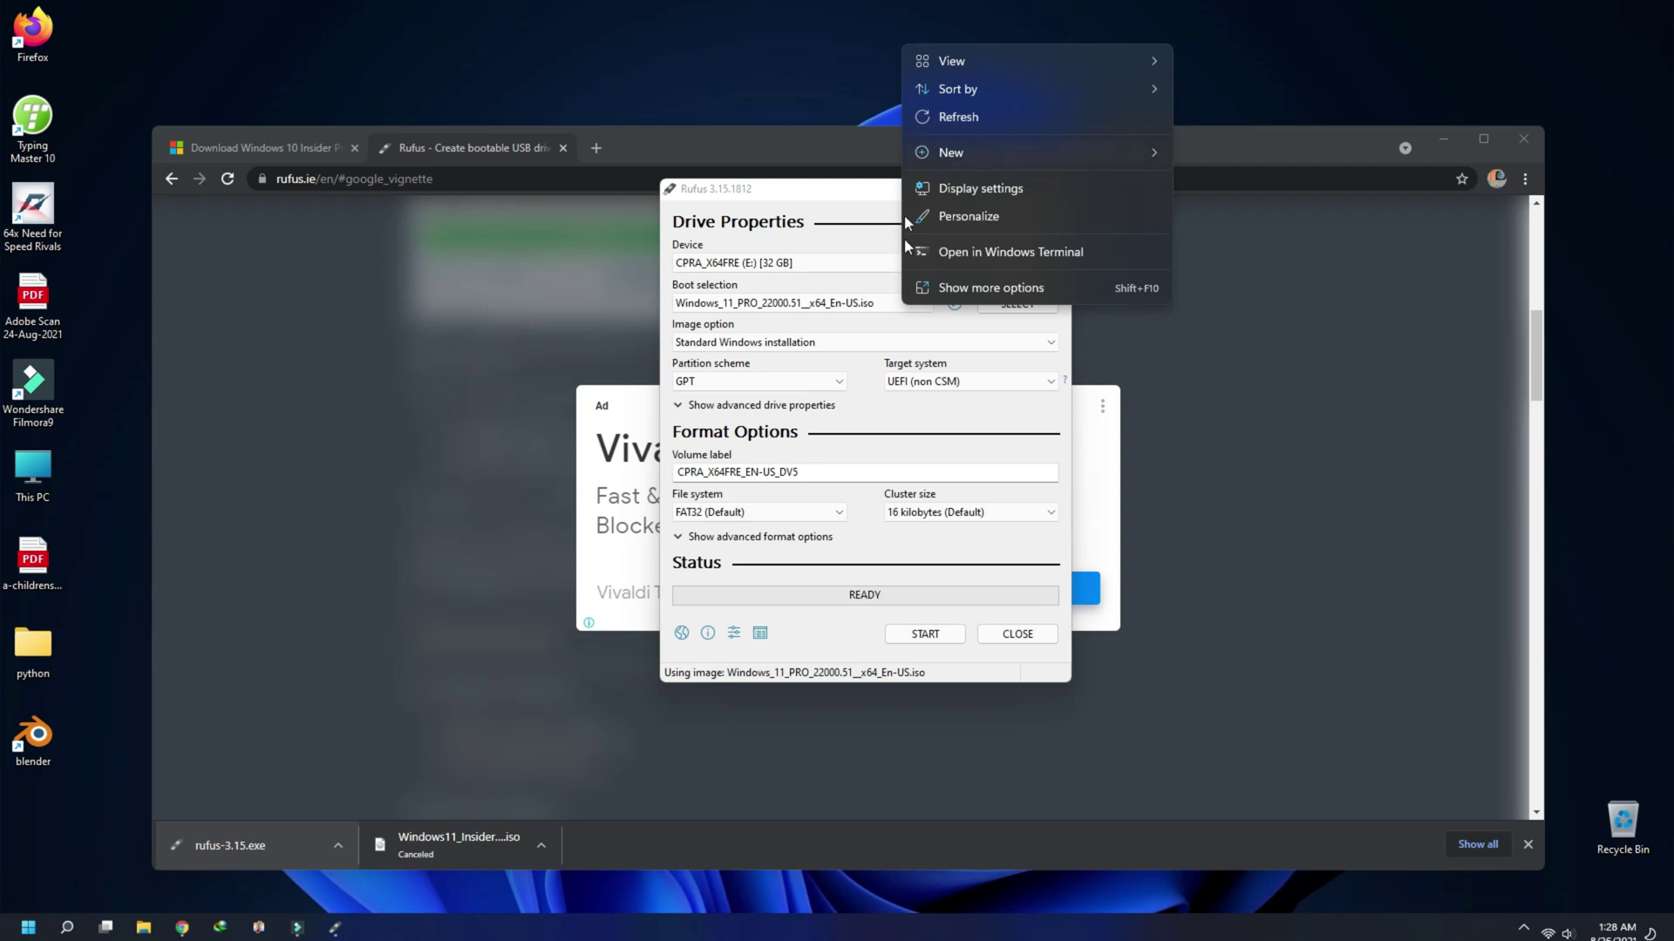
Close Rufus.
click(1032, 643)
click(1032, 642)
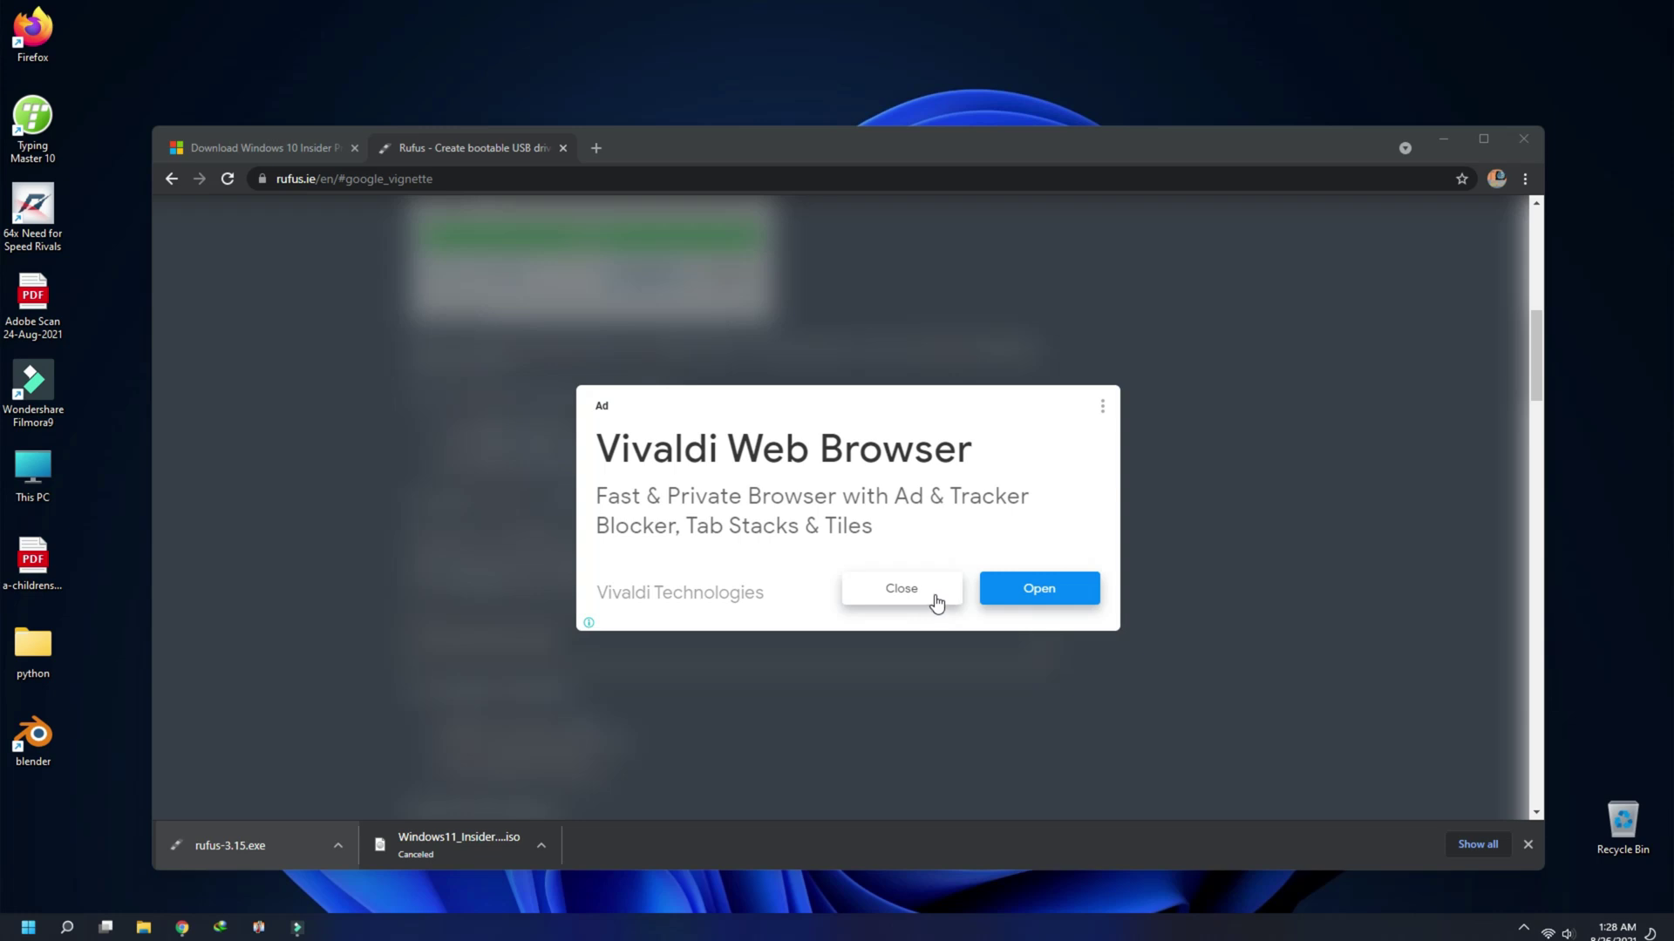
click(1523, 928)
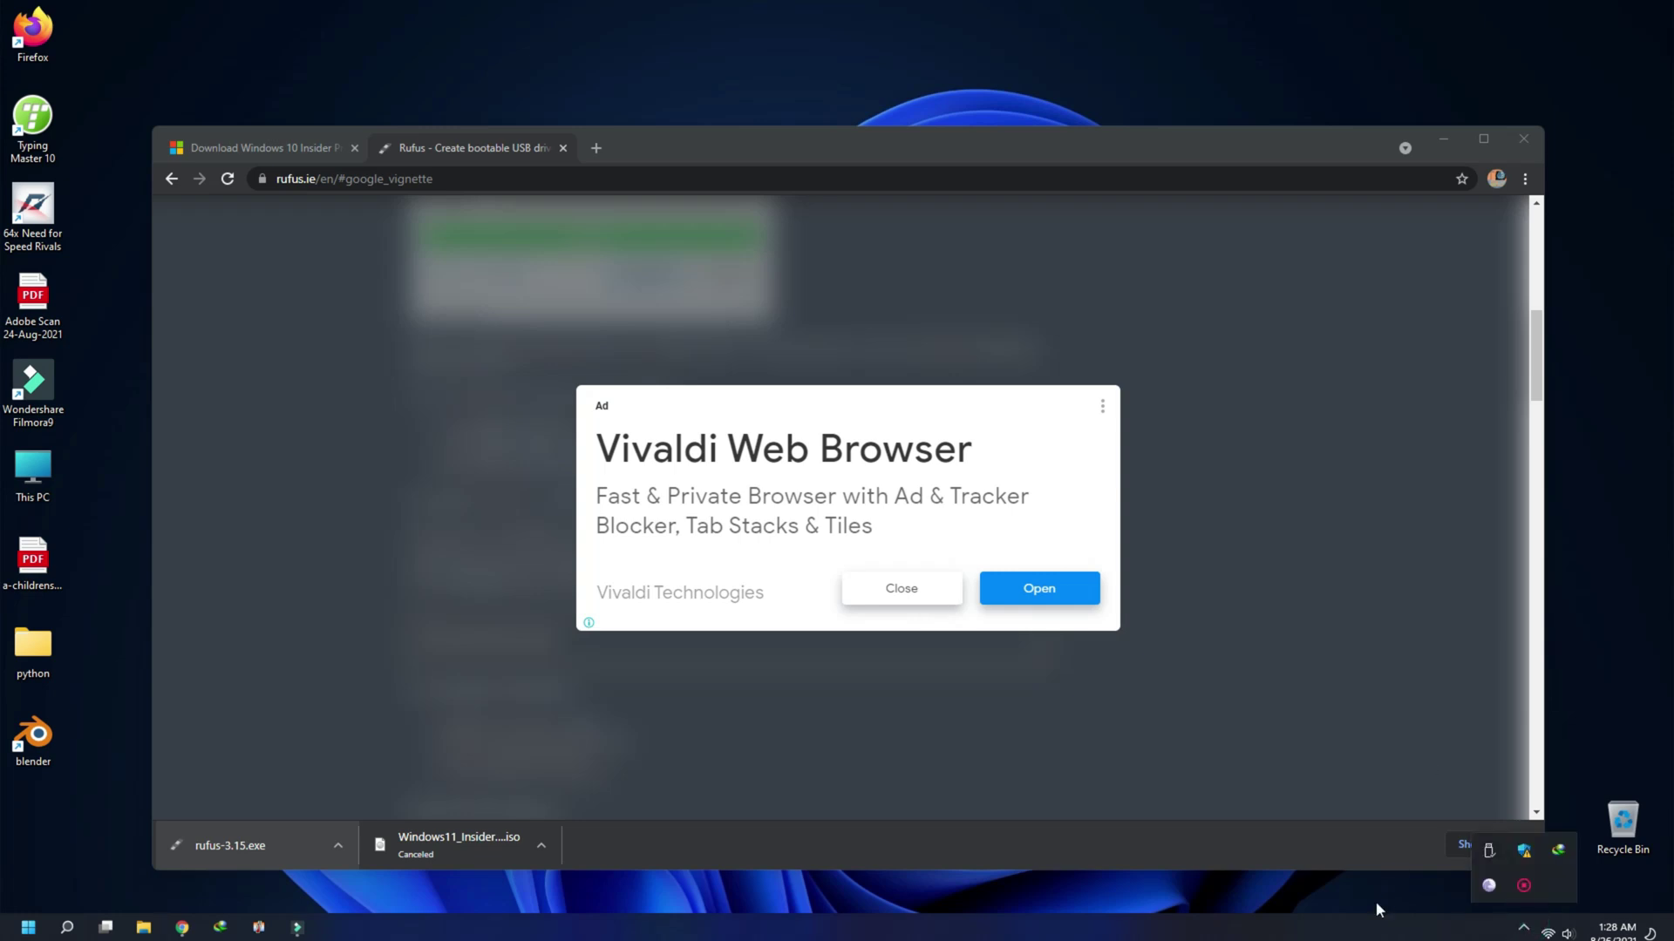